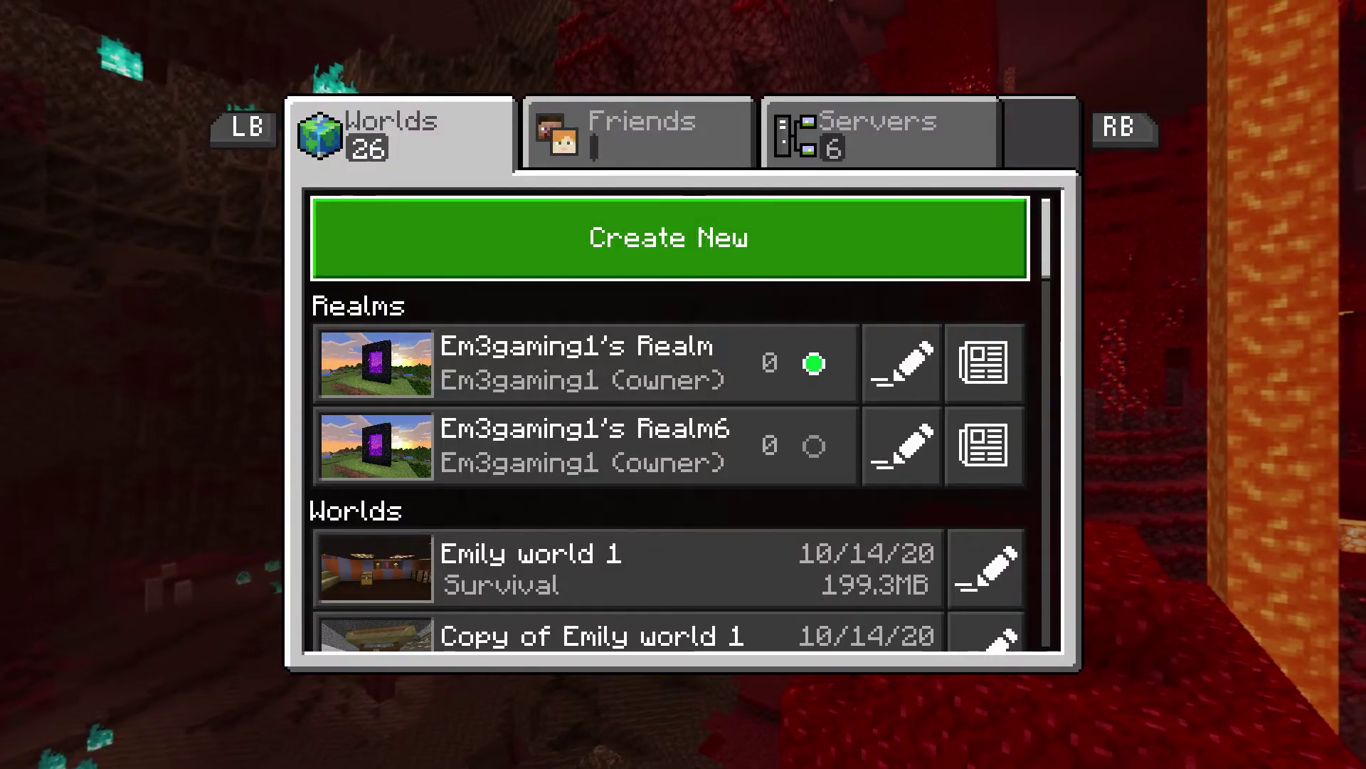
# Step: Copy the 200.3MB Survival world using Copy World in its game settings
pyautogui.press('Down')
pyautogui.press('Down')
pyautogui.press('Down')
pyautogui.press('Down')
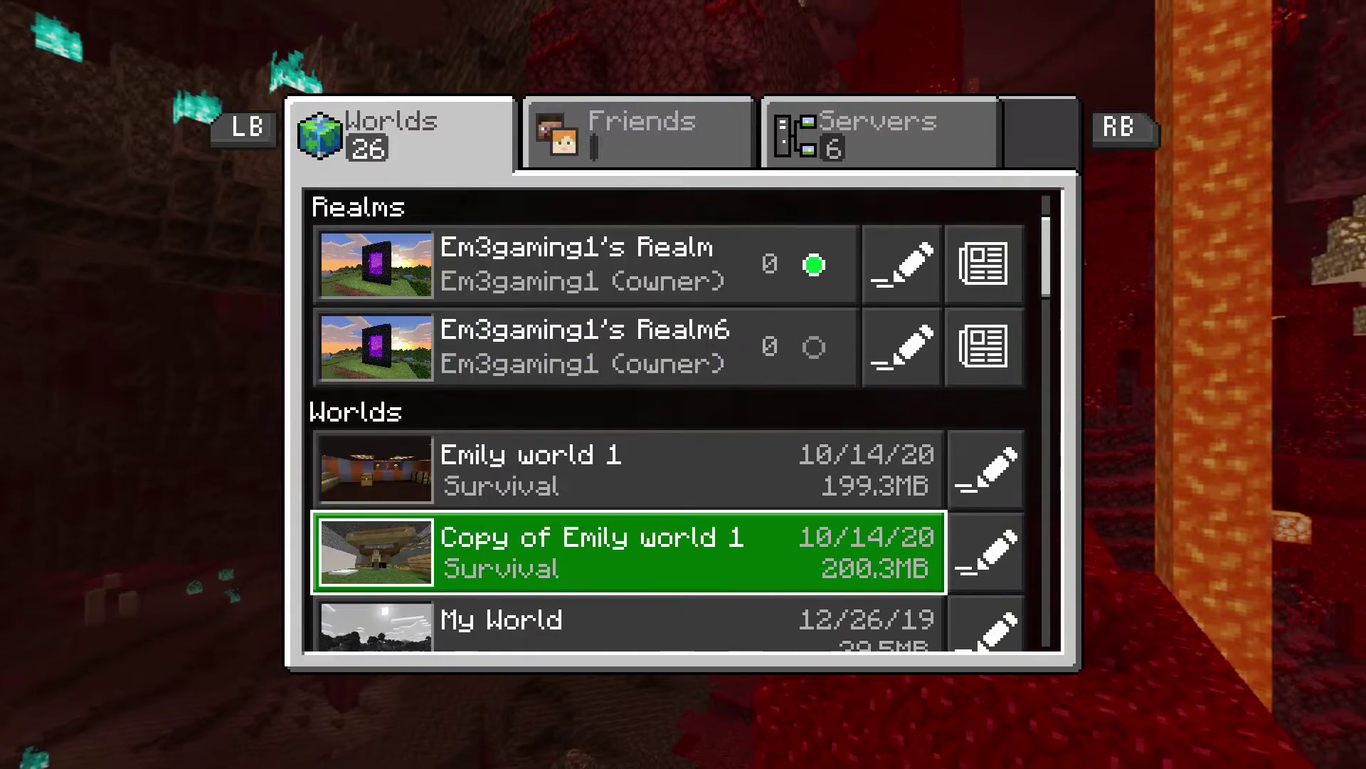
pyautogui.press('Right')
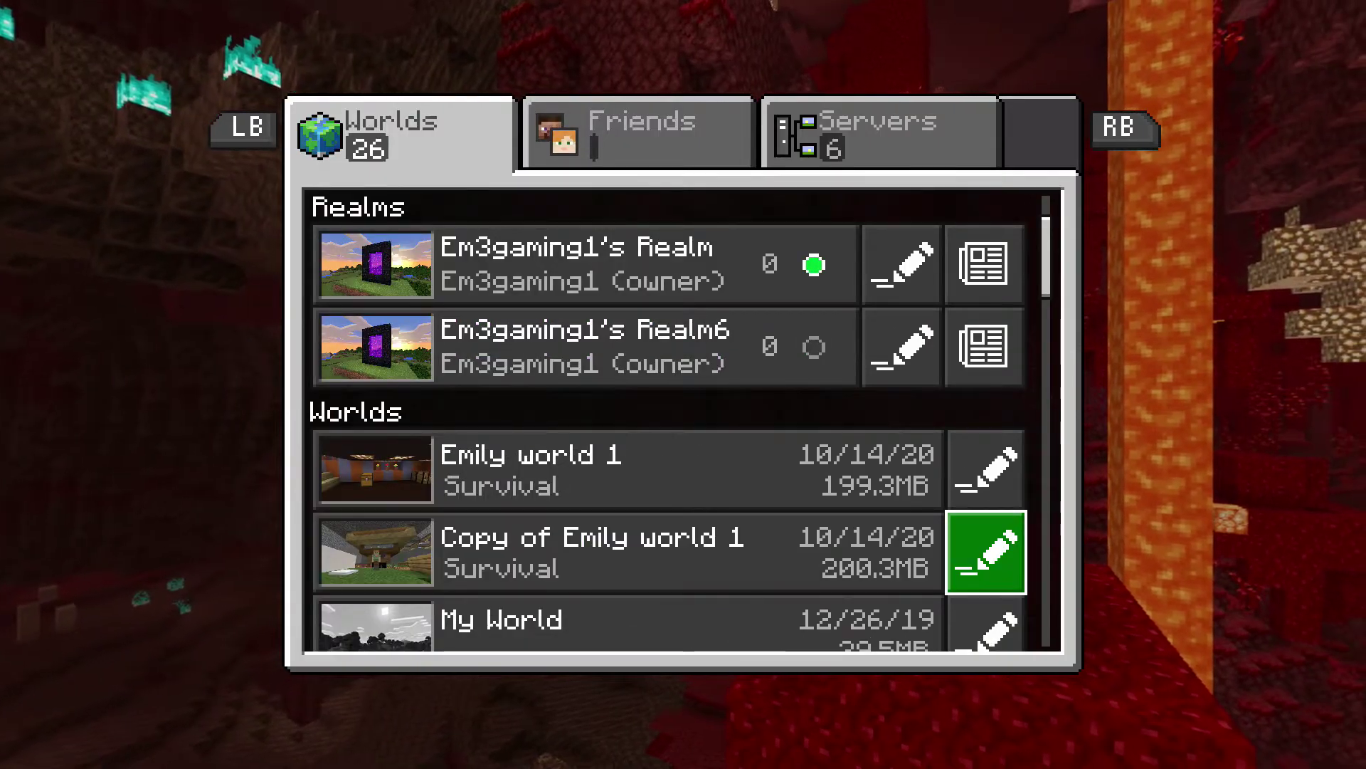
pyautogui.press('Return')
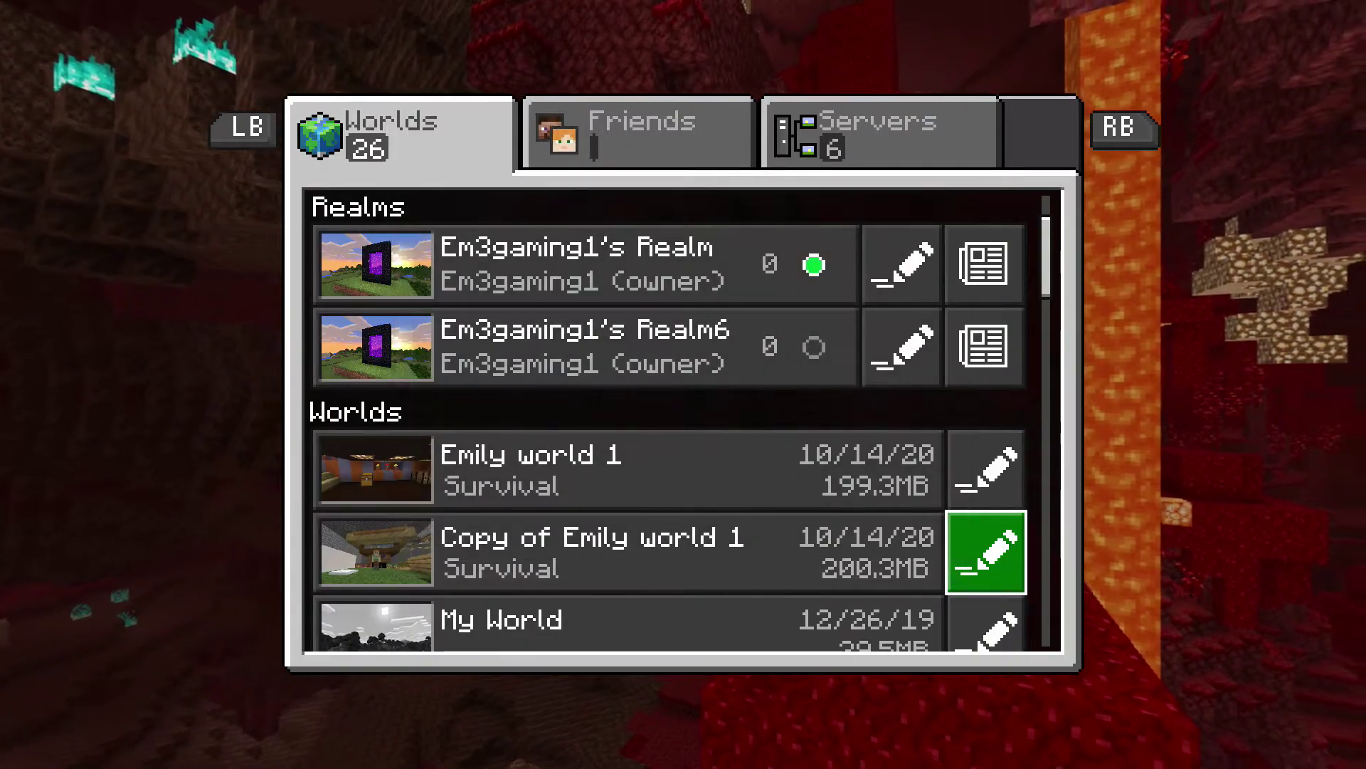
pyautogui.press('Right')
pyautogui.press('Right')
pyautogui.press('Down')
pyautogui.press('Down')
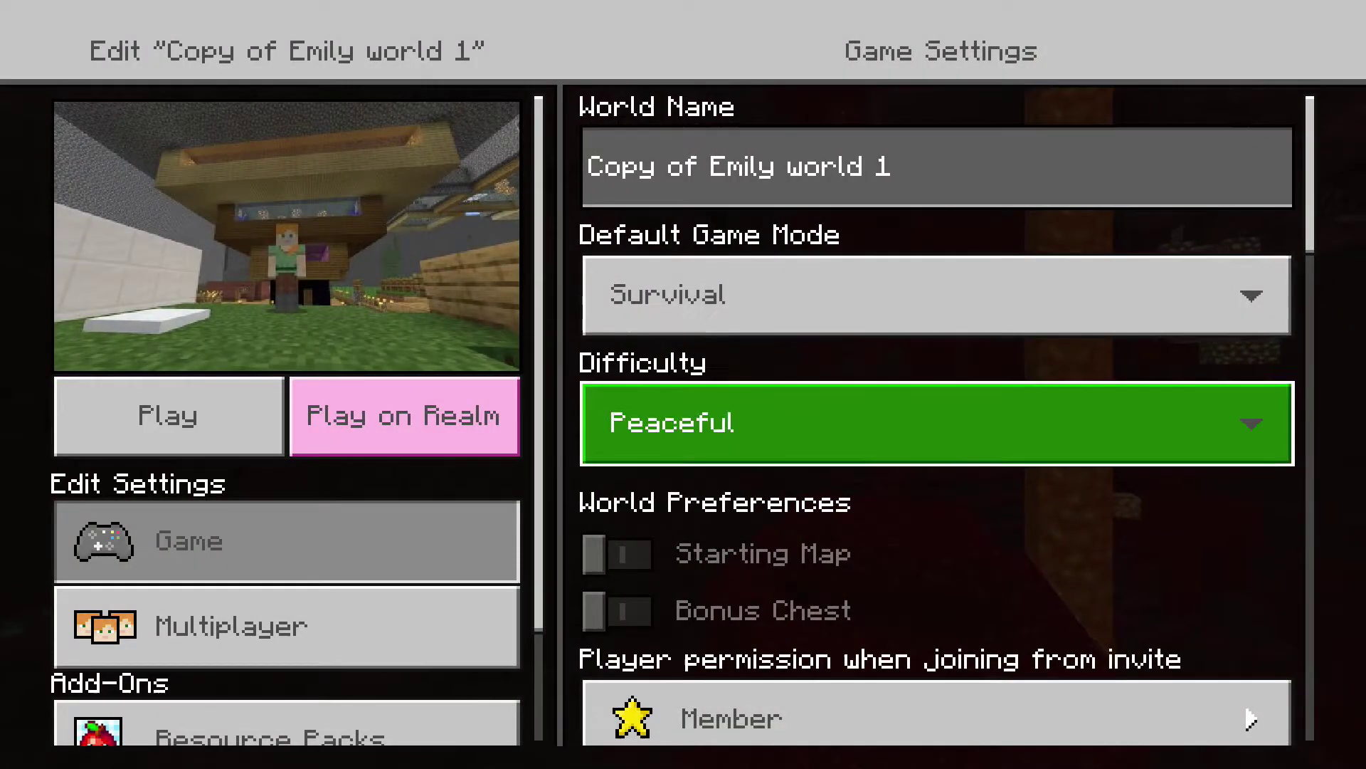
pyautogui.press('Down')
pyautogui.press('Down')
pyautogui.press('Down')
pyautogui.press('Down')
pyautogui.press('Down')
pyautogui.press('Down')
pyautogui.press('Down')
pyautogui.press('Down')
pyautogui.press('Down')
pyautogui.press('Down')
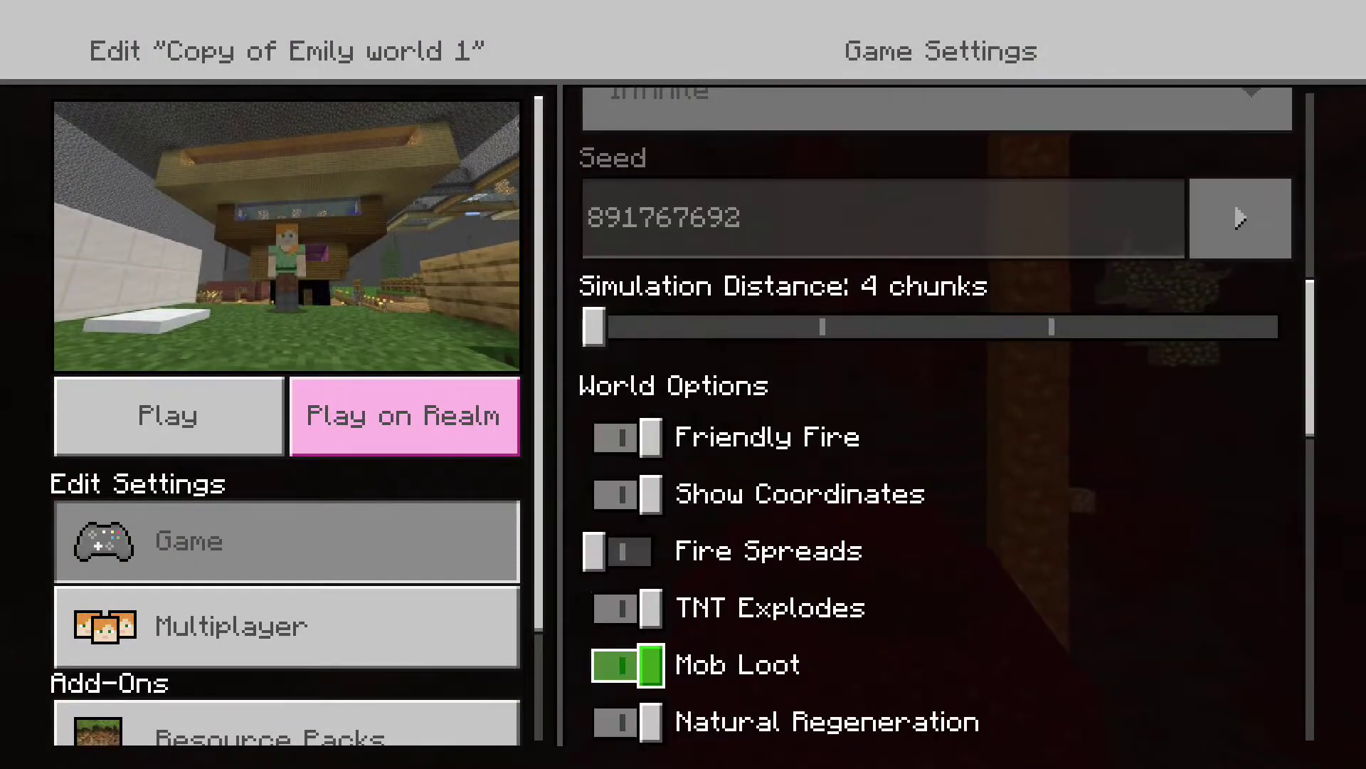
pyautogui.press('Down')
pyautogui.press('Down')
pyautogui.press('Down')
pyautogui.press('Down')
pyautogui.press('Down')
pyautogui.press('Down')
pyautogui.press('Down')
pyautogui.press('Down')
pyautogui.press('Down')
pyautogui.press('Down')
pyautogui.press('Down')
pyautogui.press('Down')
pyautogui.press('Down')
pyautogui.press('Down')
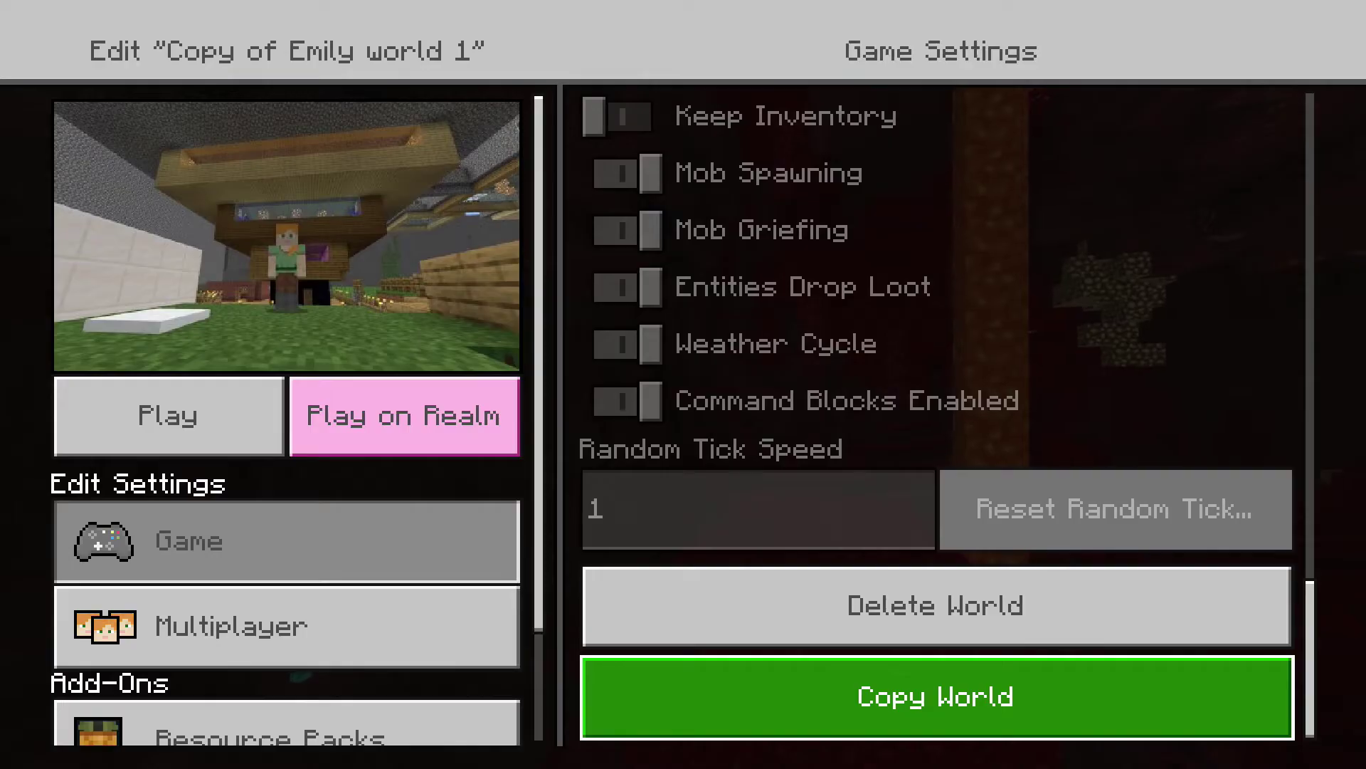
pyautogui.press('Return')
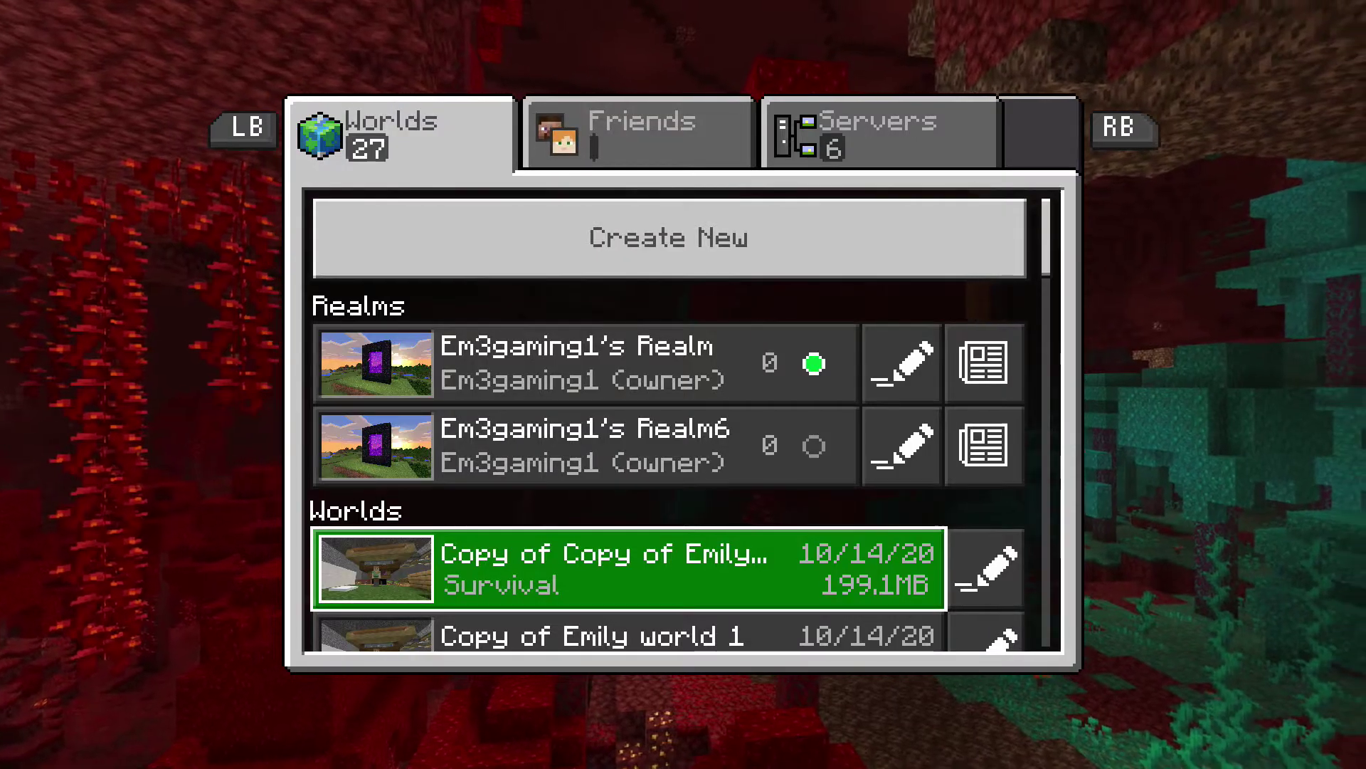
pyautogui.press('Right')
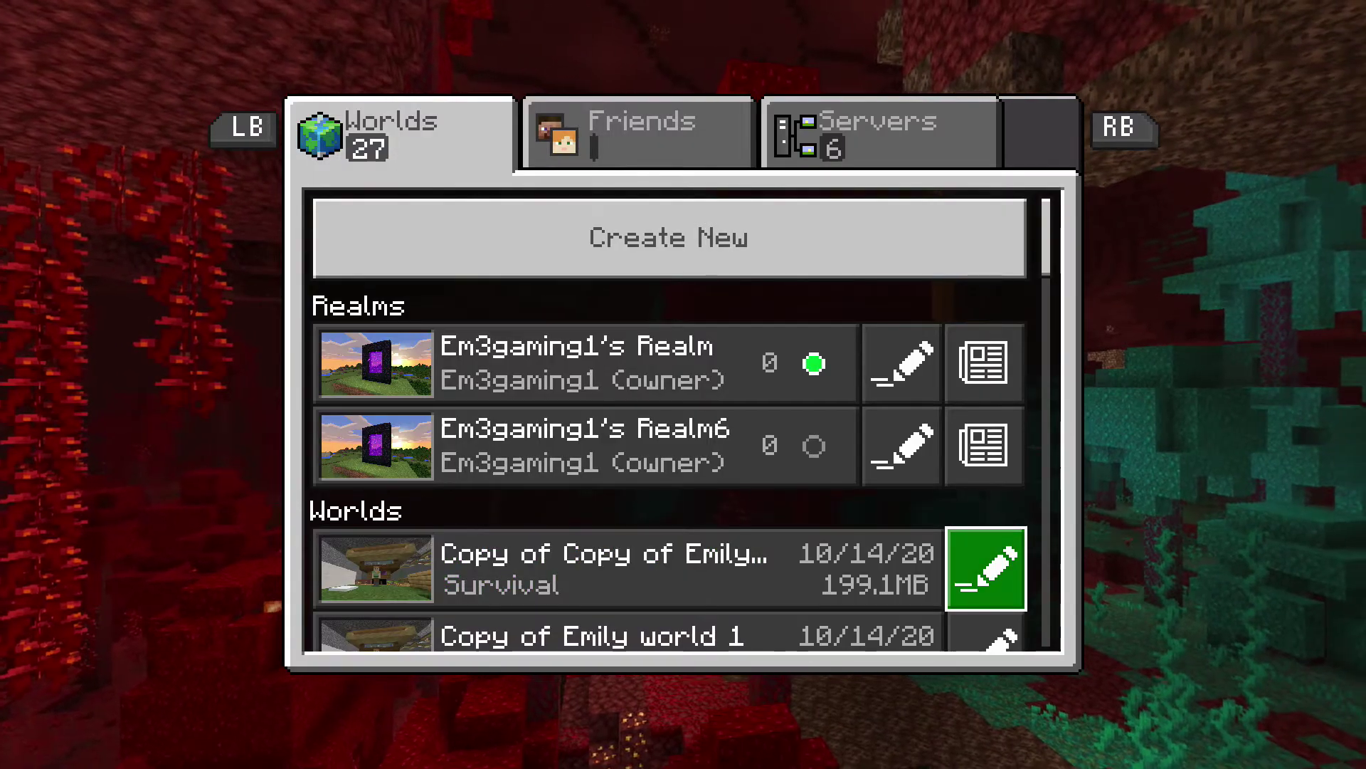
pyautogui.press('Left')
pyautogui.press('Right')
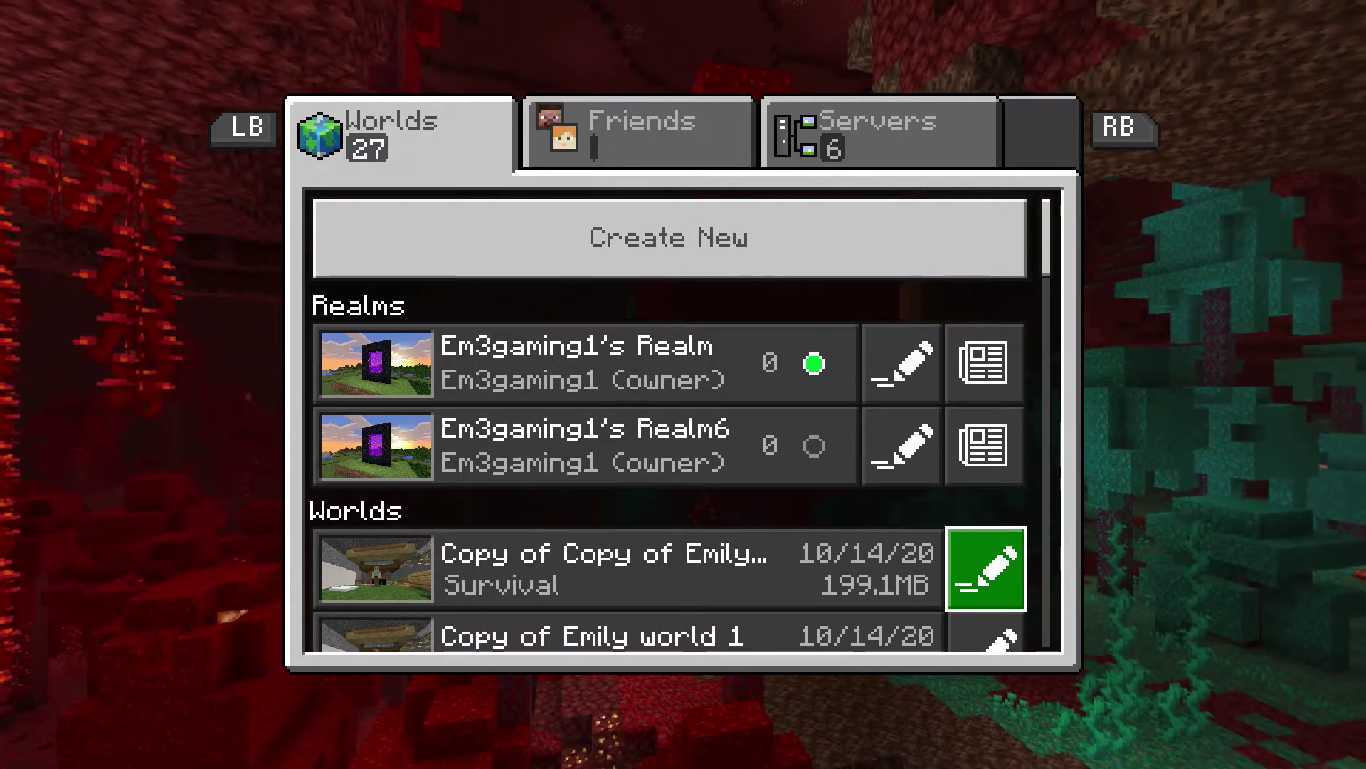
pyautogui.press('Return')
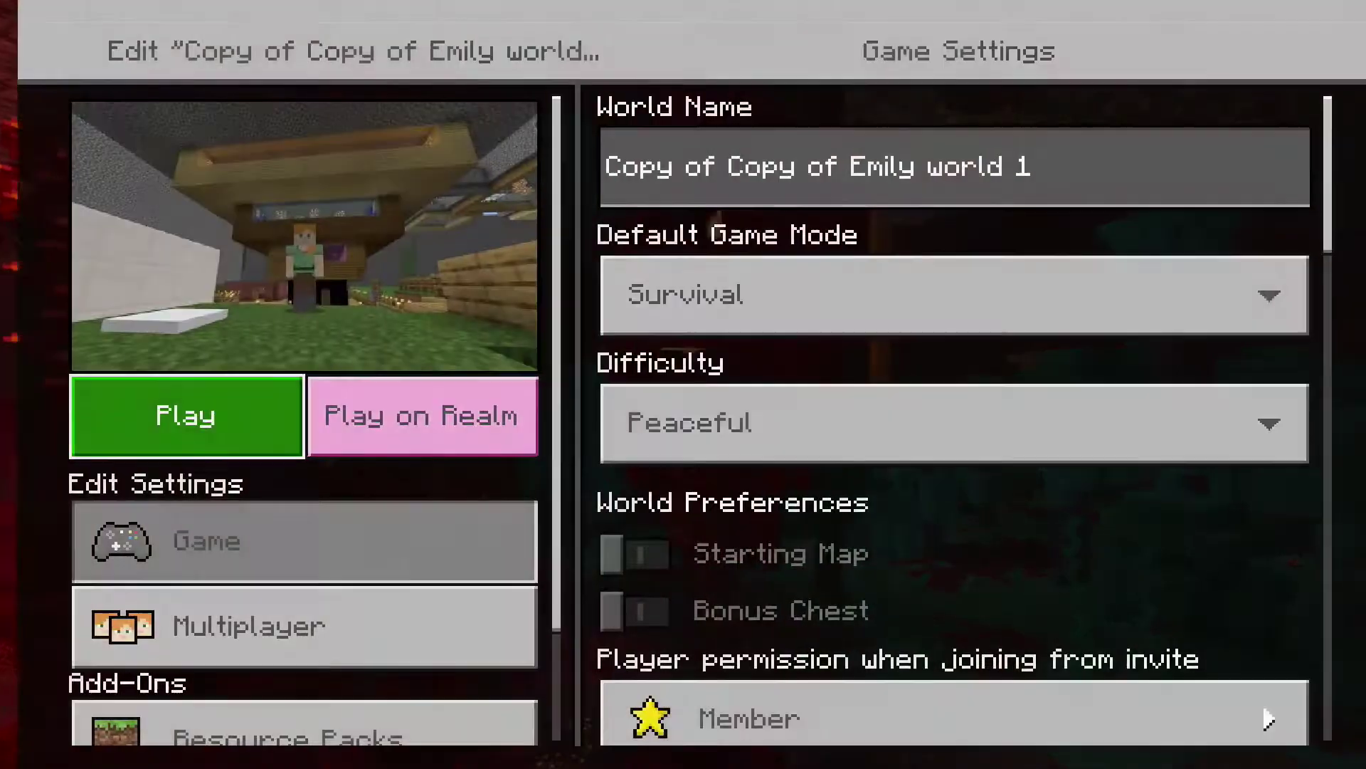
pyautogui.press('Right')
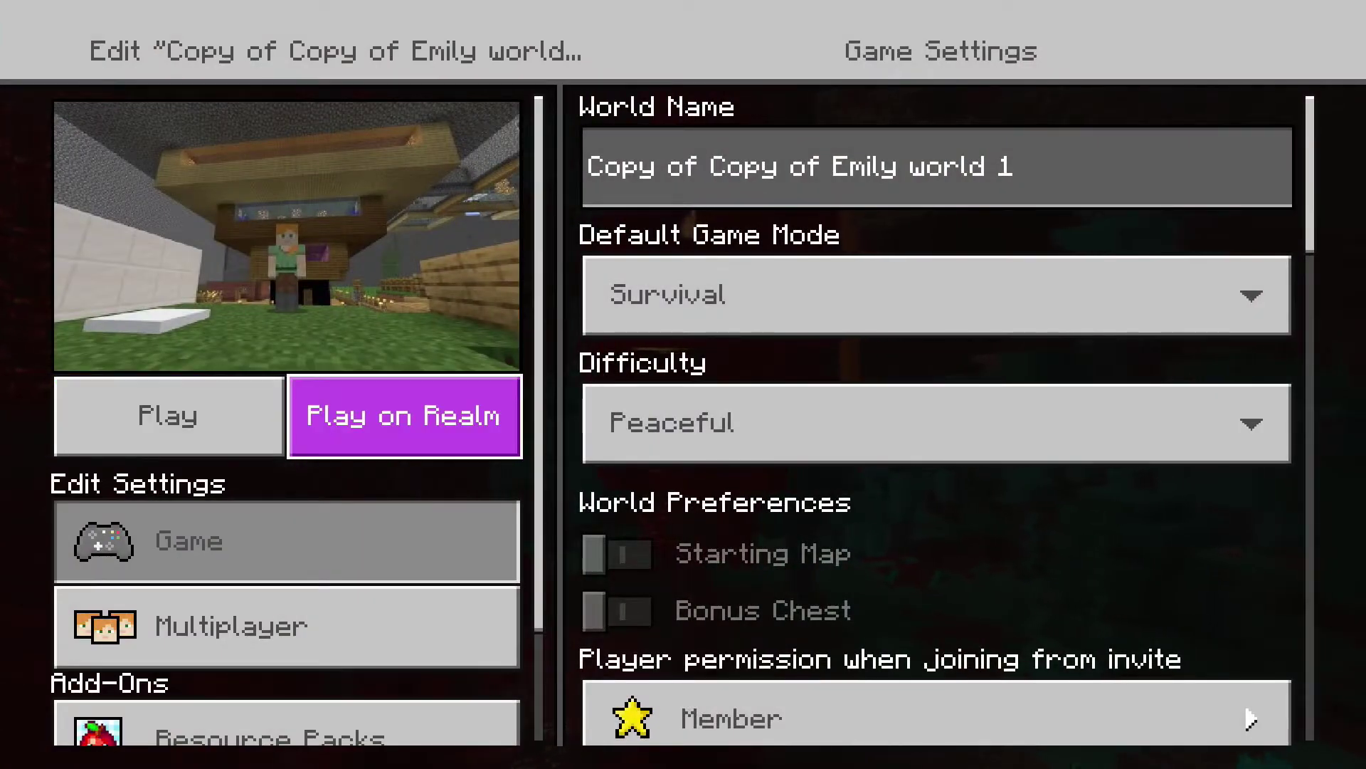
pyautogui.press('Left')
pyautogui.press('Right')
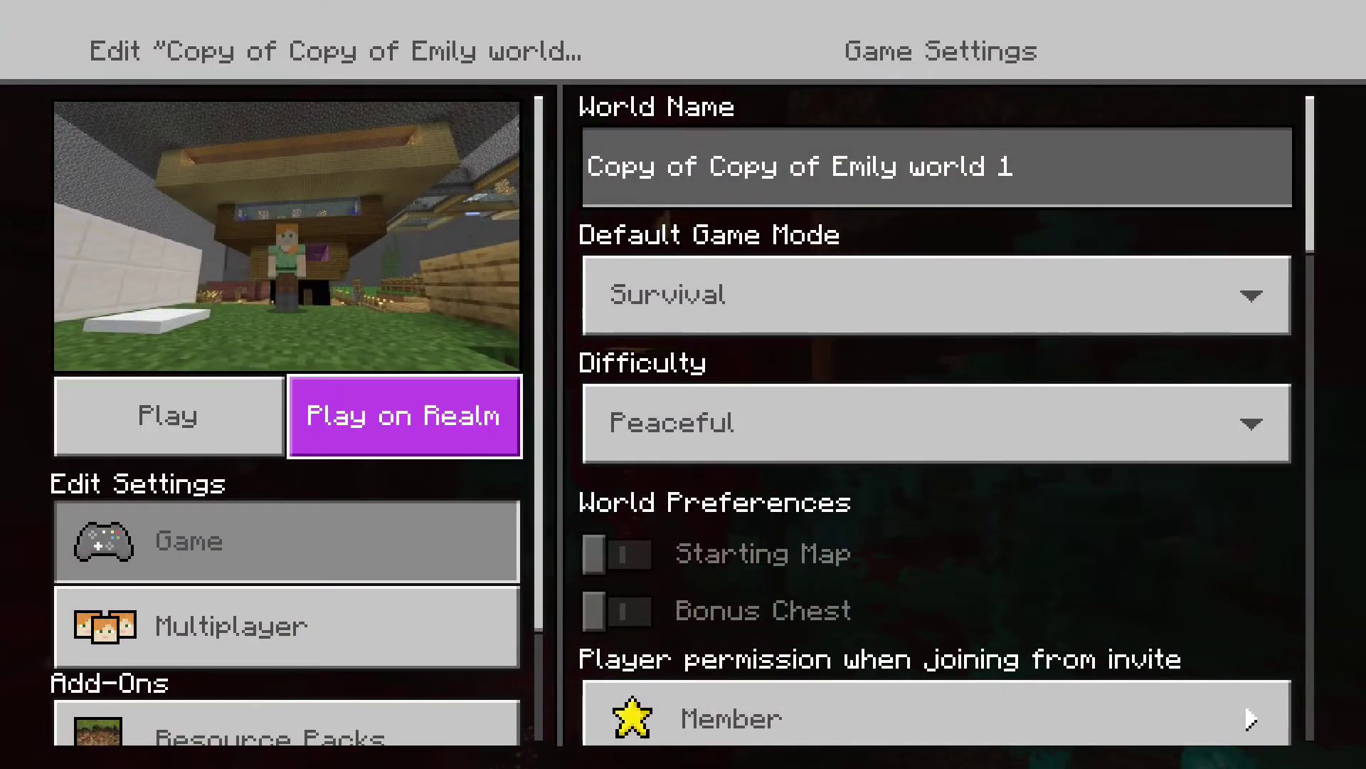
pyautogui.press('Left')
pyautogui.press('Right')
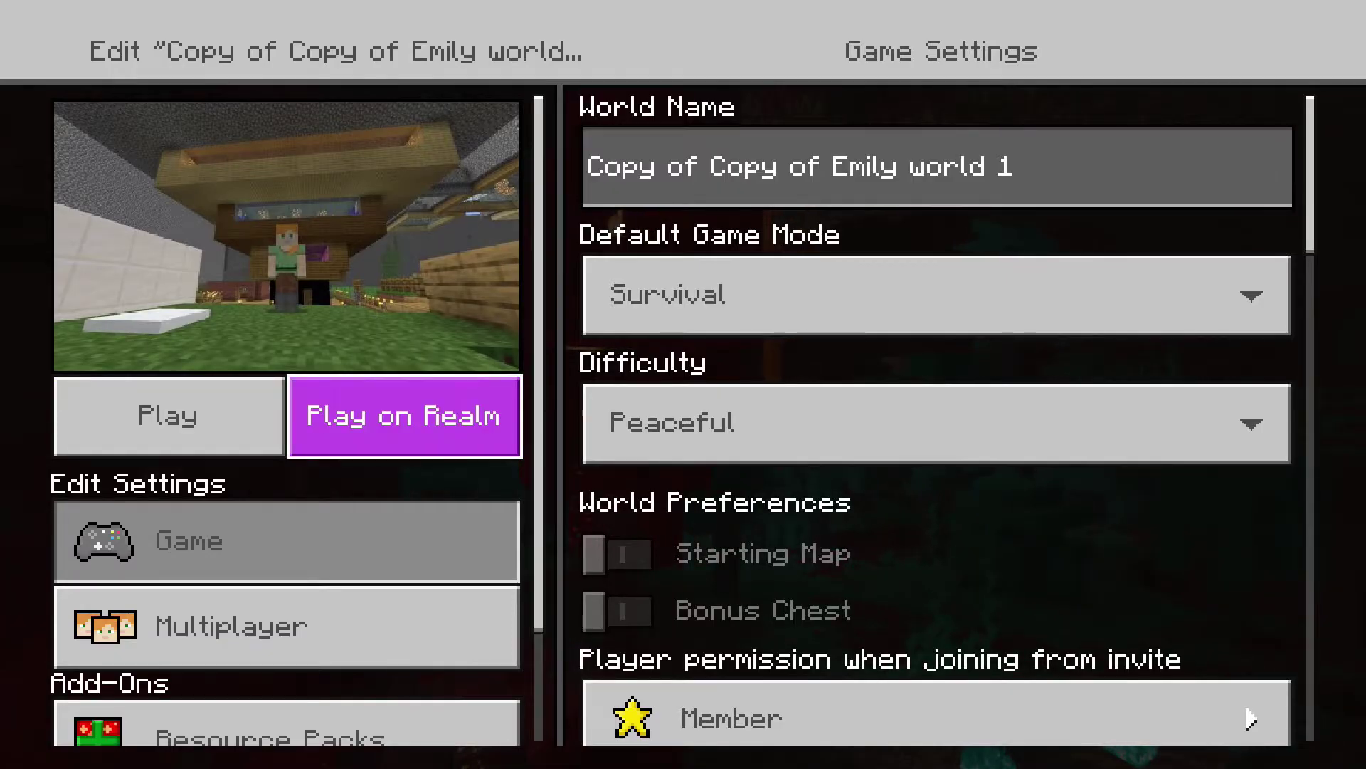
pyautogui.press('Return')
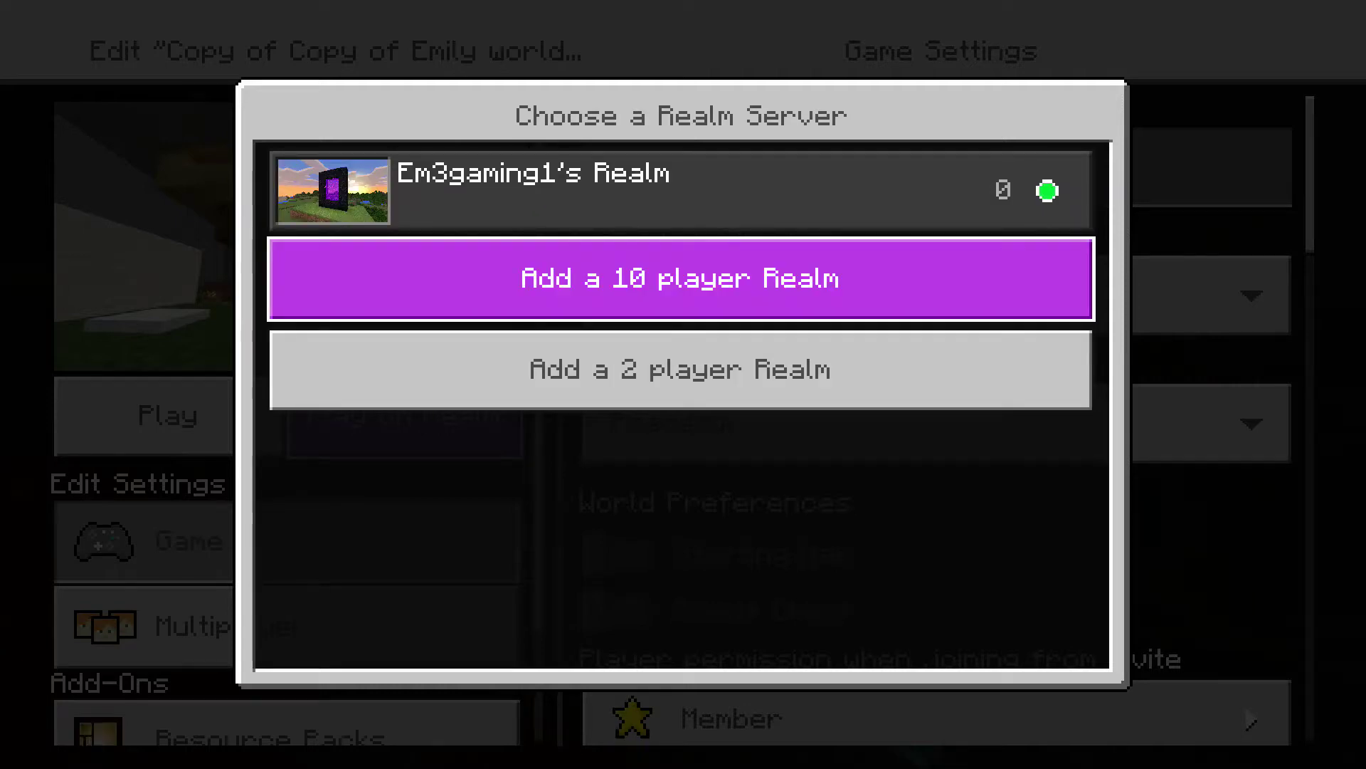
pyautogui.press('Down')
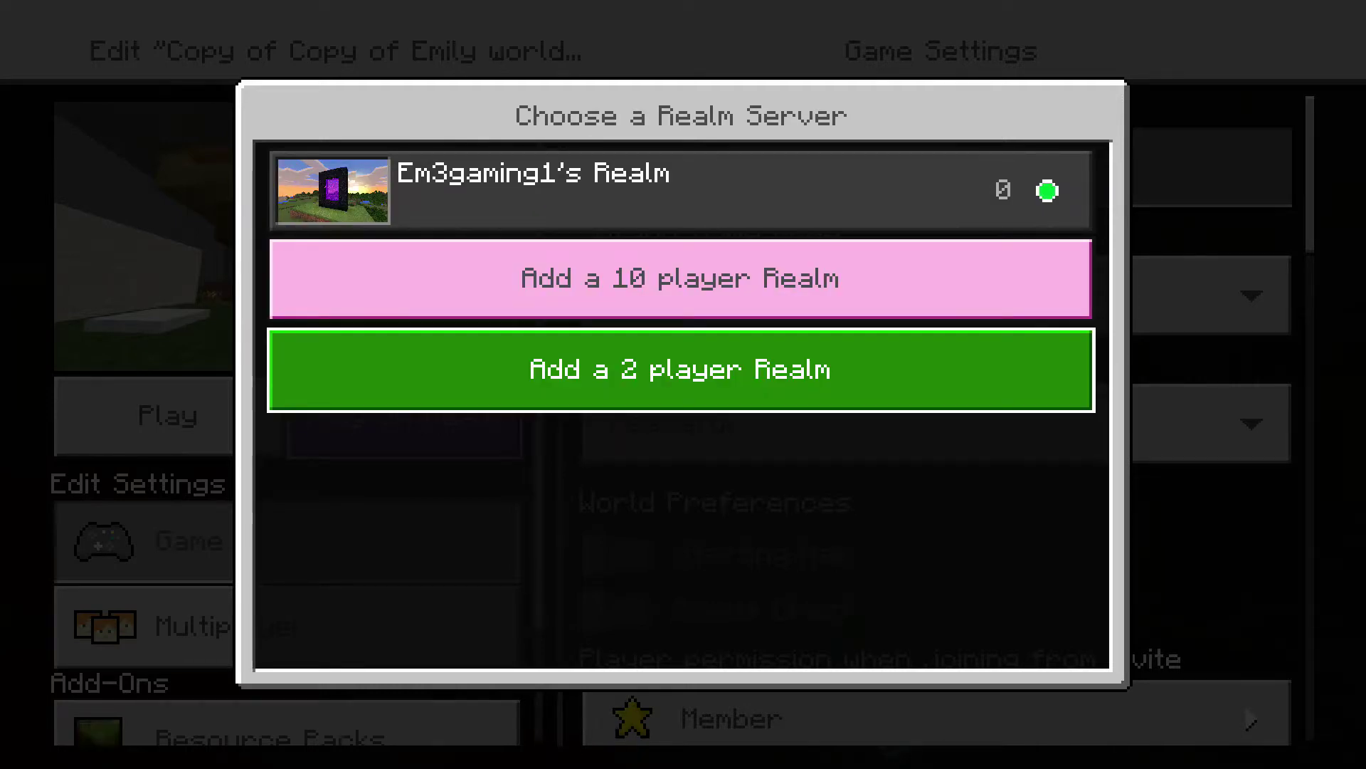
pyautogui.press('Return')
pyautogui.press('Return')
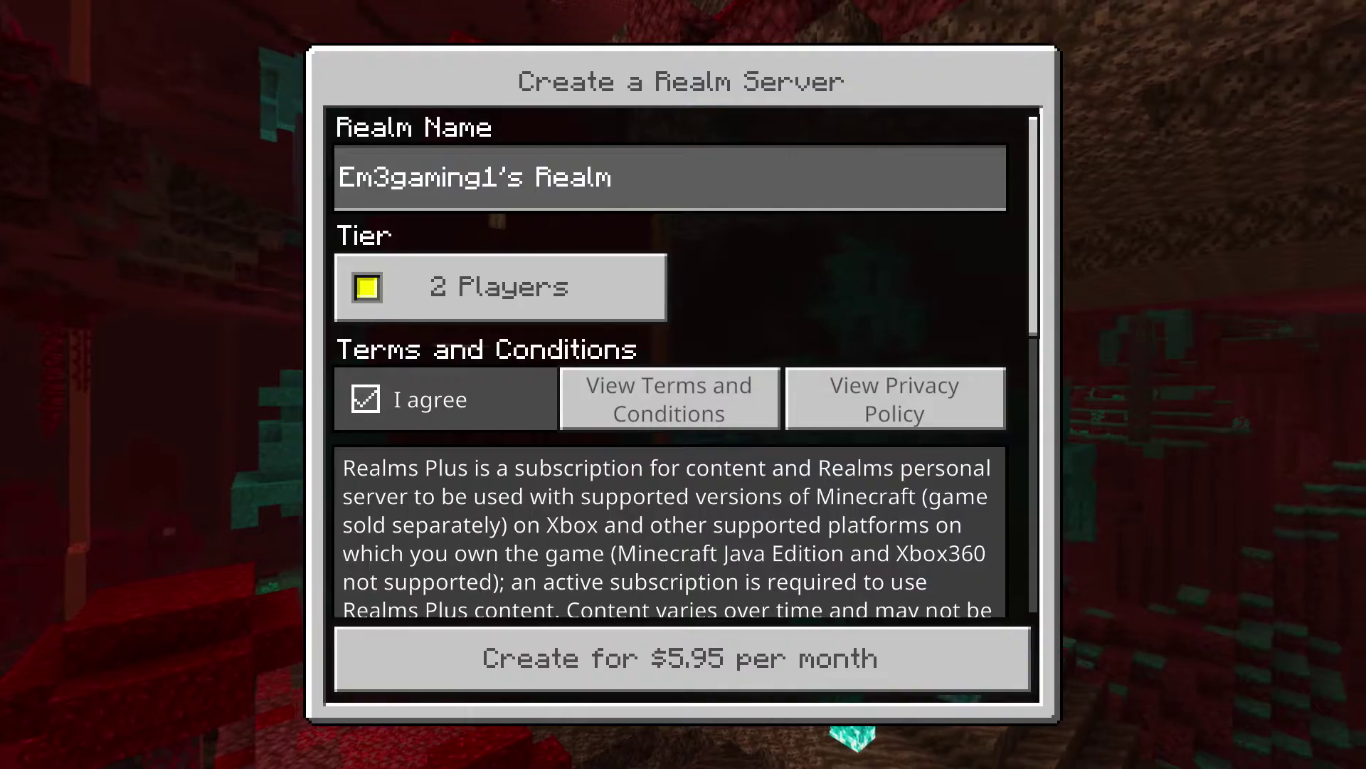
pyautogui.press('Down')
pyautogui.press('Down')
pyautogui.press('Down')
pyautogui.press('Down')
pyautogui.press('Down')
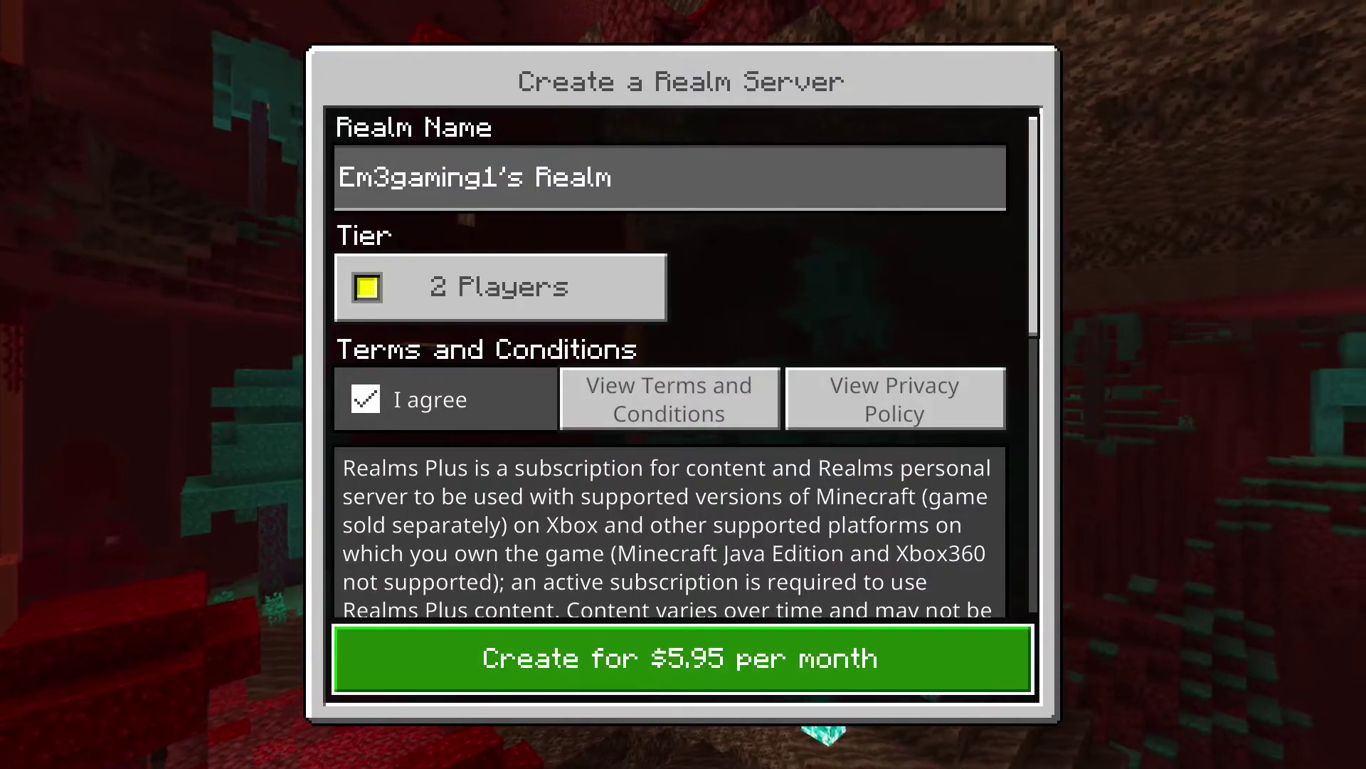
pyautogui.press('Escape')
pyautogui.press('Escape')
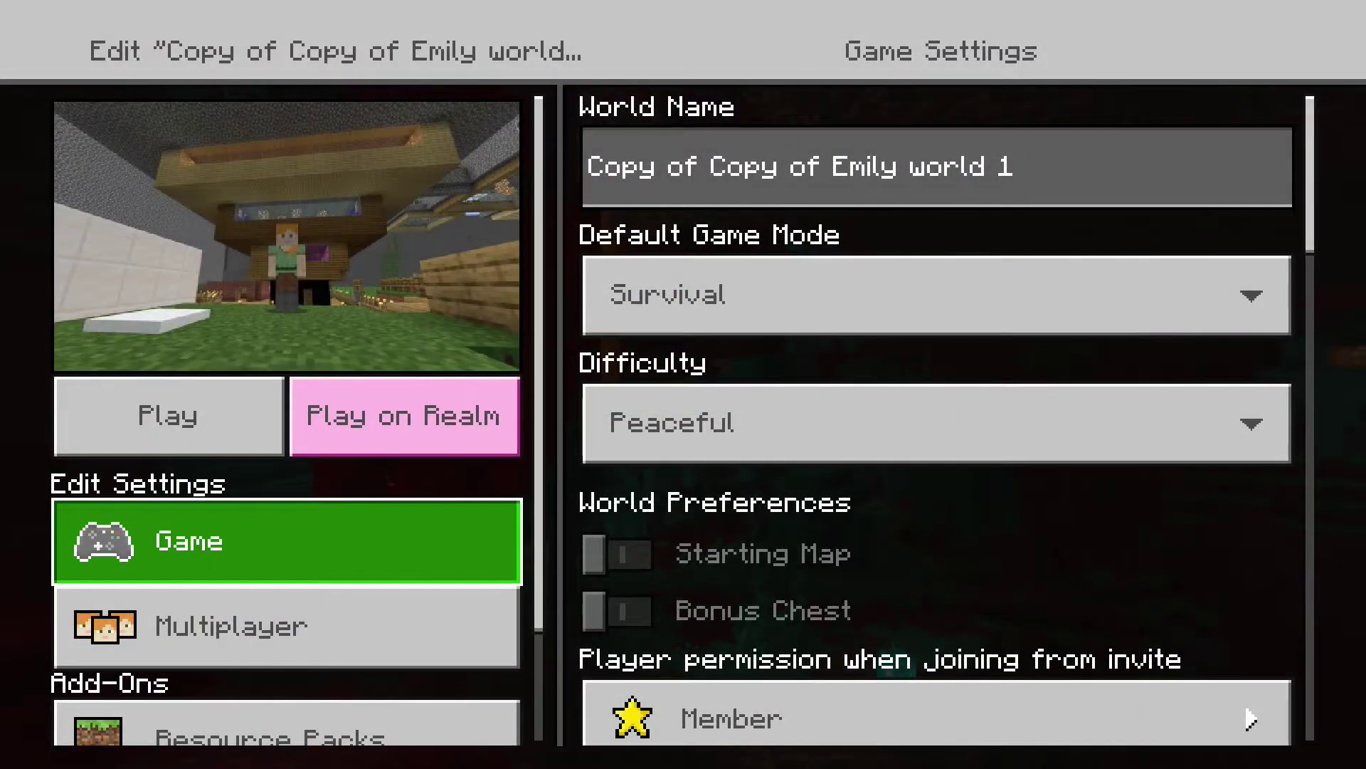
pyautogui.press('Escape')
pyautogui.press('Up')
pyautogui.press('Up')
# Step: Choose Replace World in the first Realm's settings and confirm the replacement
pyautogui.press('Left')
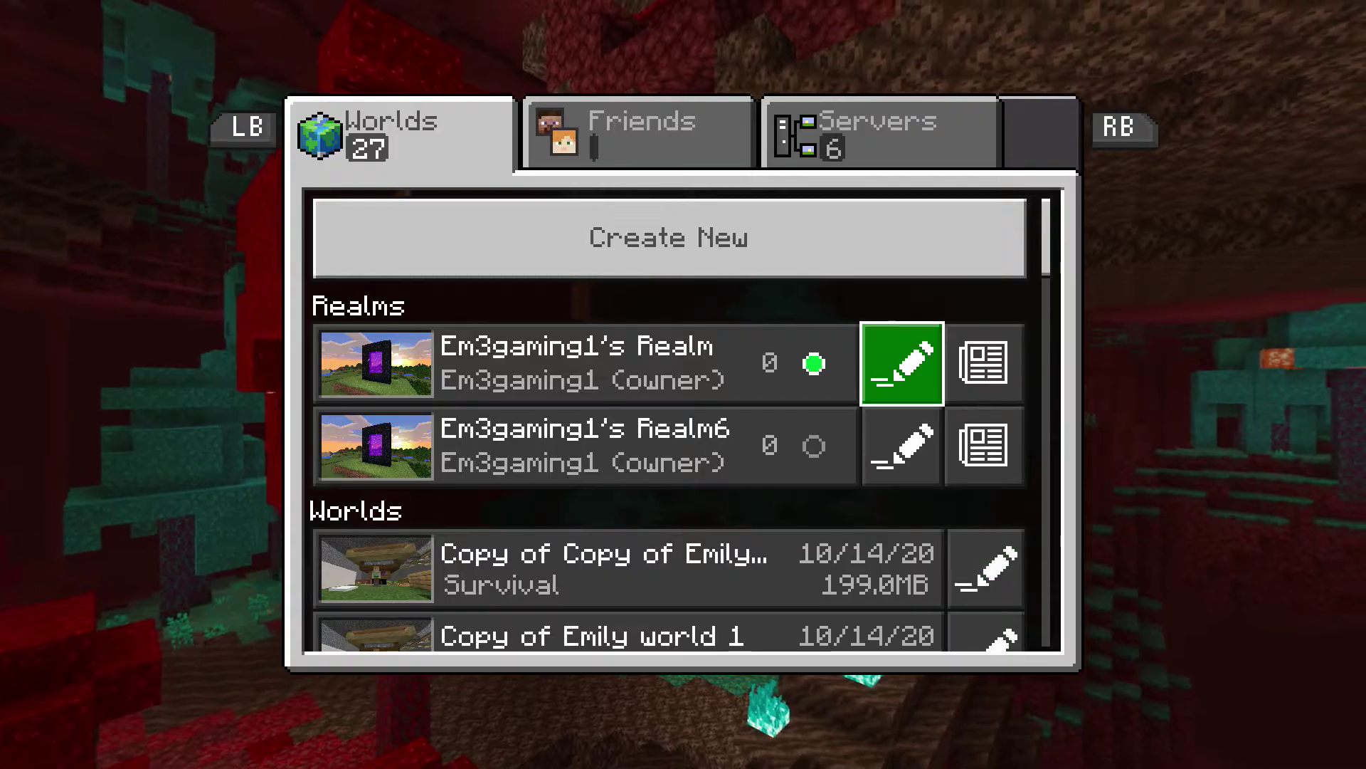
pyautogui.press('Left')
pyautogui.press('Right')
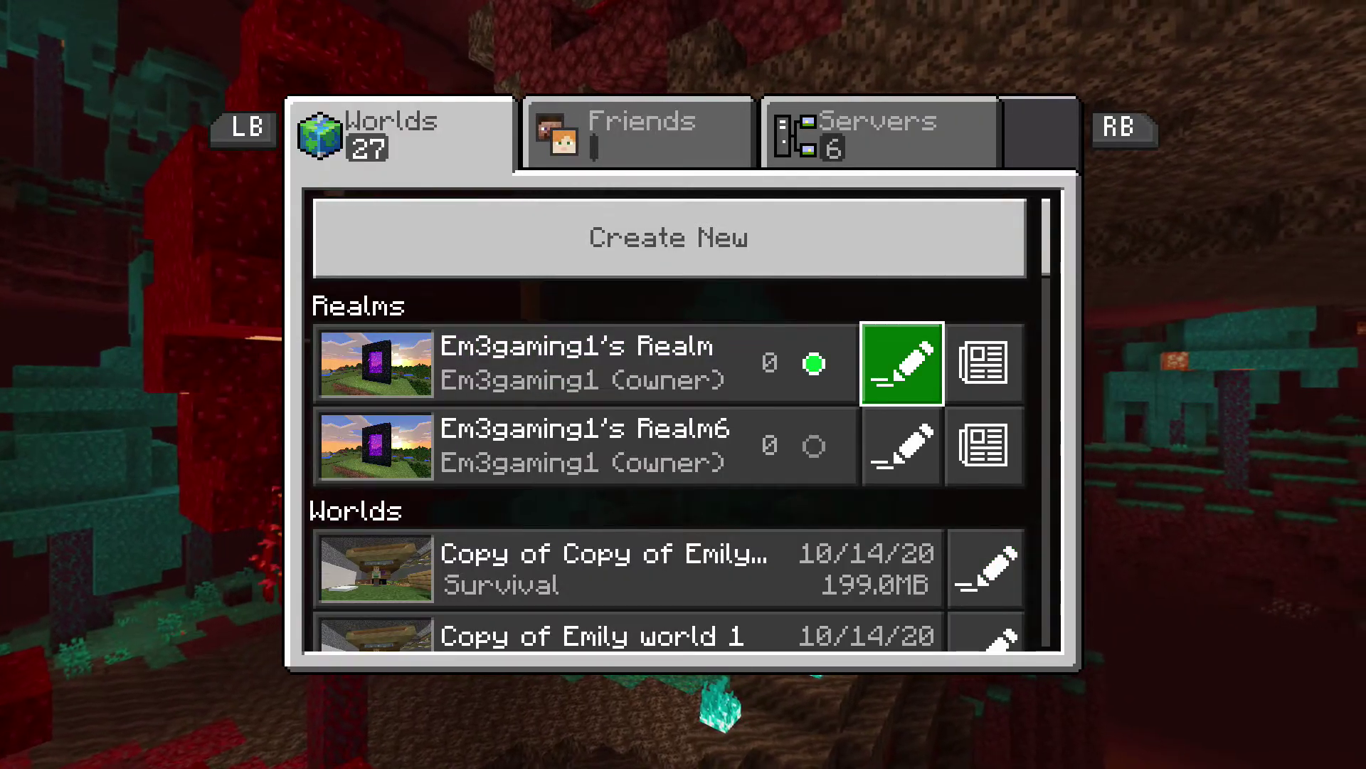
pyautogui.press('Return')
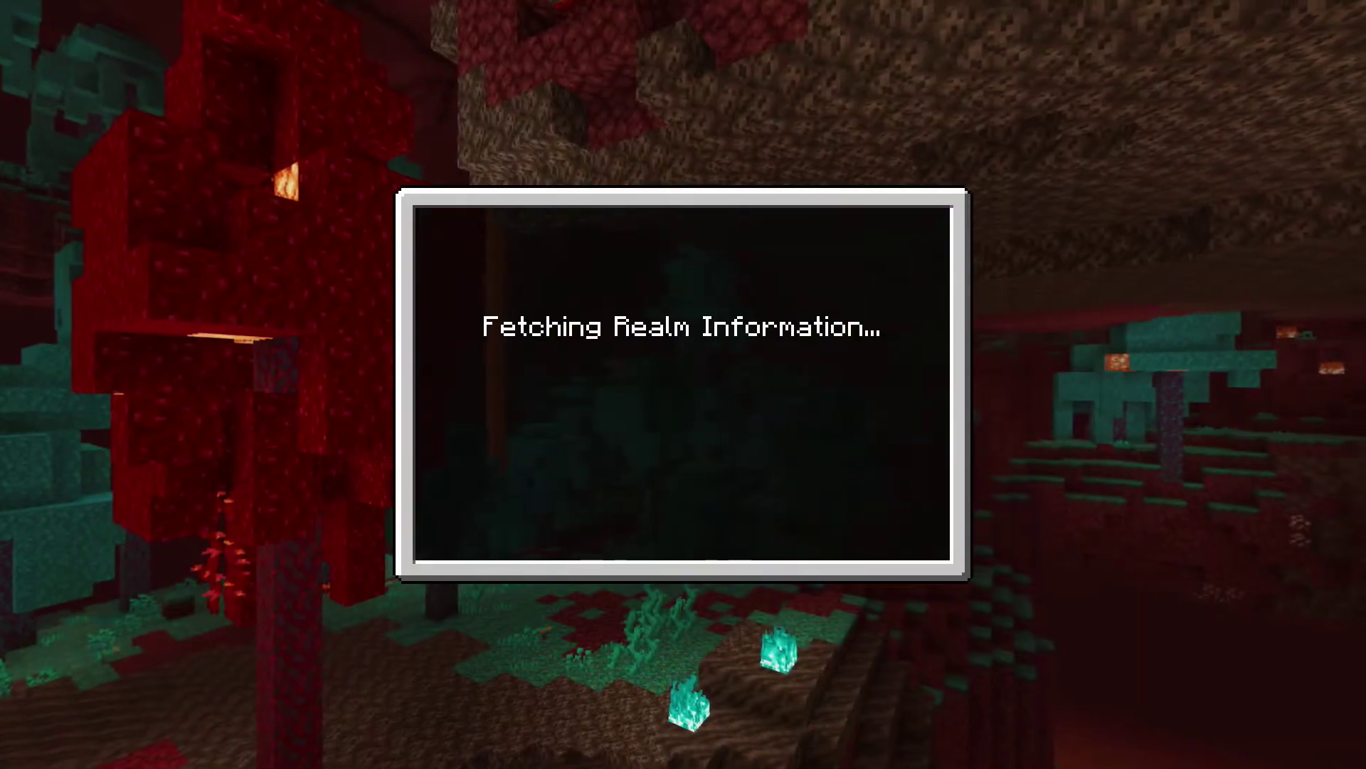
pyautogui.press('Right')
pyautogui.press('Down')
pyautogui.press('Down')
pyautogui.press('Down')
pyautogui.press('Down')
pyautogui.press('Down')
pyautogui.press('Down')
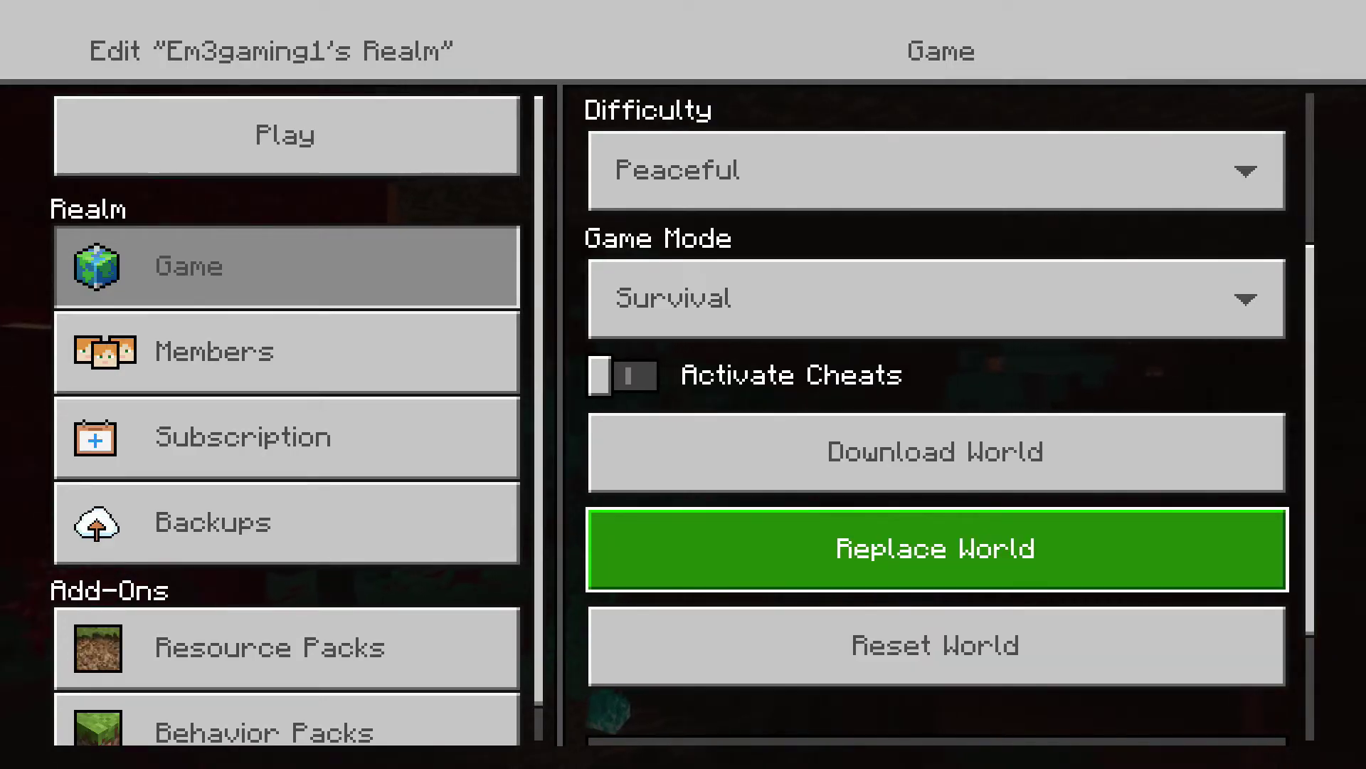
pyautogui.press('Return')
pyautogui.press('Up')
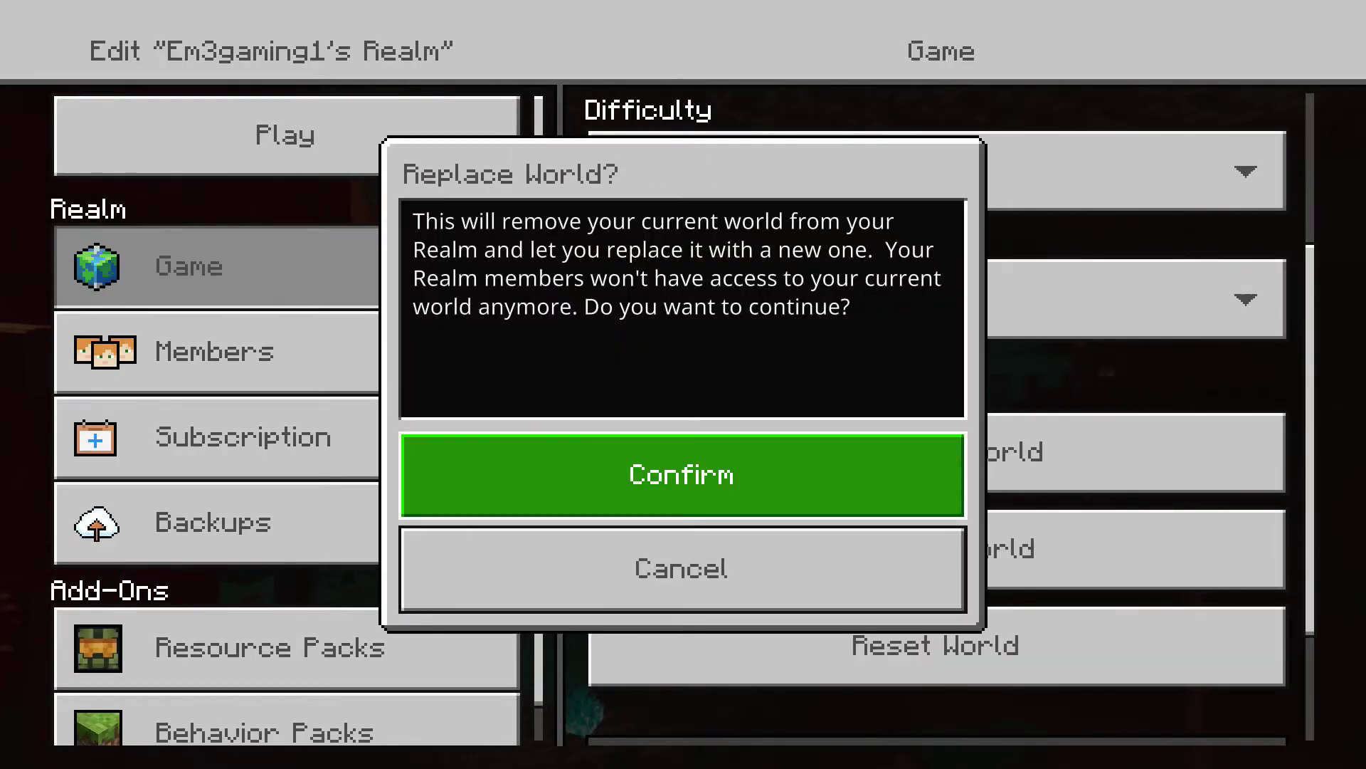
pyautogui.press('Return')
# Step: Pick the newest copied local world and upload it to the Realm (198.1MB)
pyautogui.press('Up')
pyautogui.press('Up')
pyautogui.press('Up')
pyautogui.press('Up')
pyautogui.press('Up')
pyautogui.press('Up')
pyautogui.press('Up')
pyautogui.press('Up')
pyautogui.press('Up')
pyautogui.press('Up')
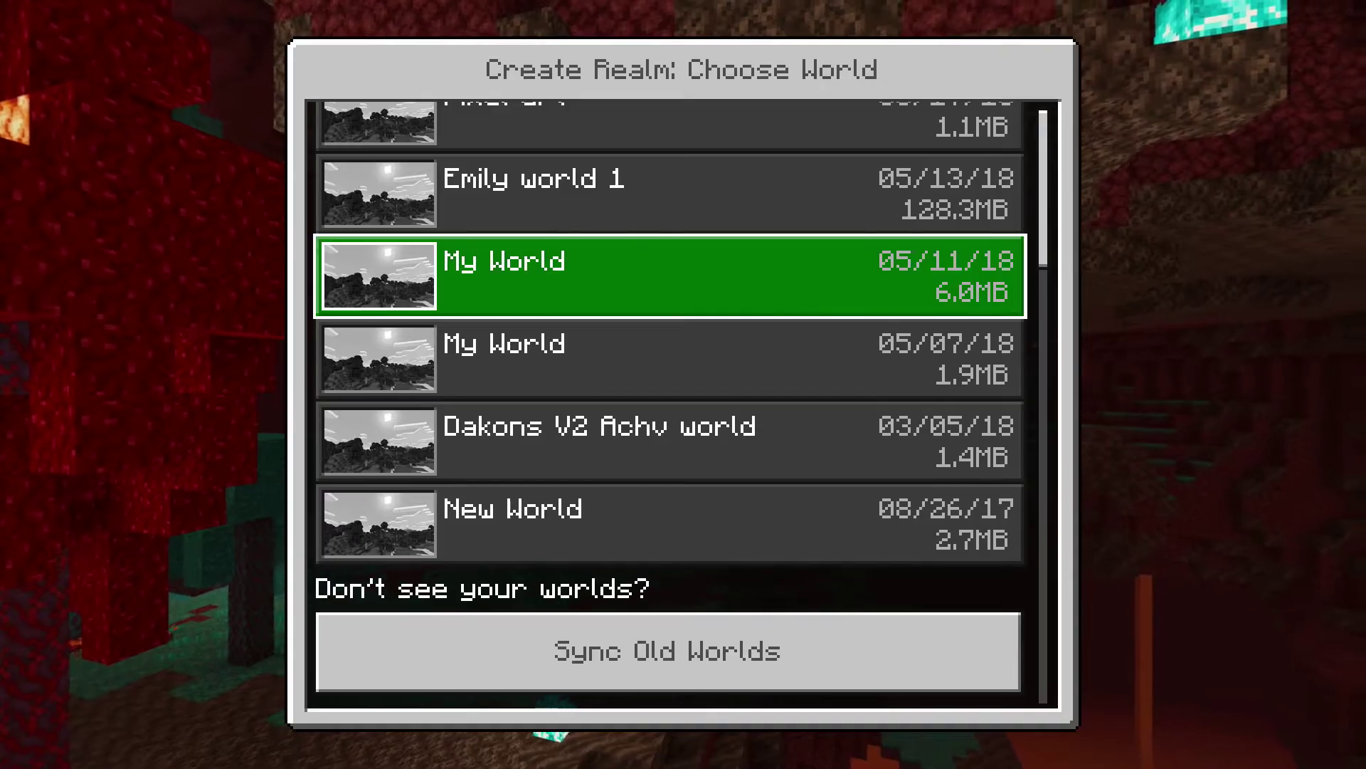
pyautogui.press('Up')
pyautogui.press('Up')
pyautogui.press('Up')
pyautogui.press('Up')
pyautogui.press('Up')
pyautogui.press('Up')
pyautogui.press('Up')
pyautogui.press('Up')
pyautogui.press('Up')
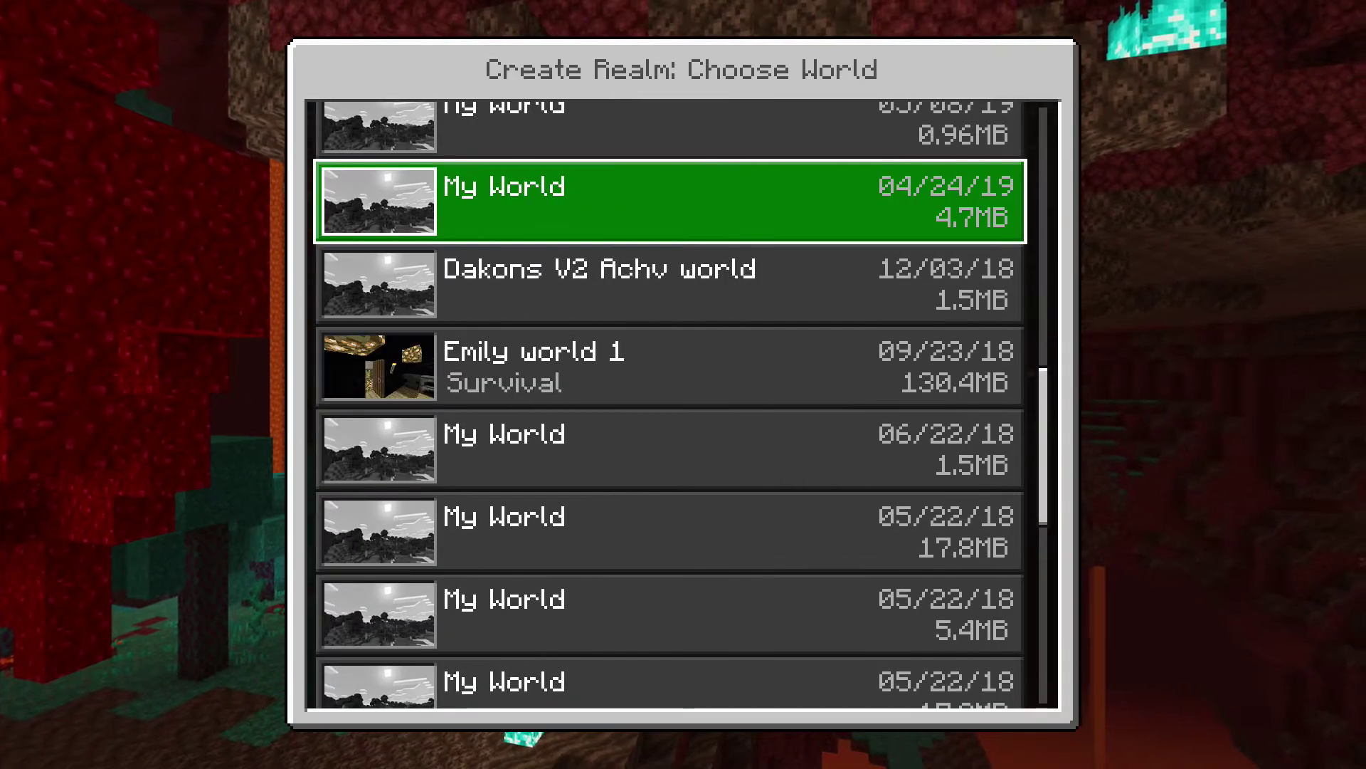
pyautogui.press('Up')
pyautogui.press('Up')
pyautogui.press('Up')
pyautogui.press('Up')
pyautogui.press('Up')
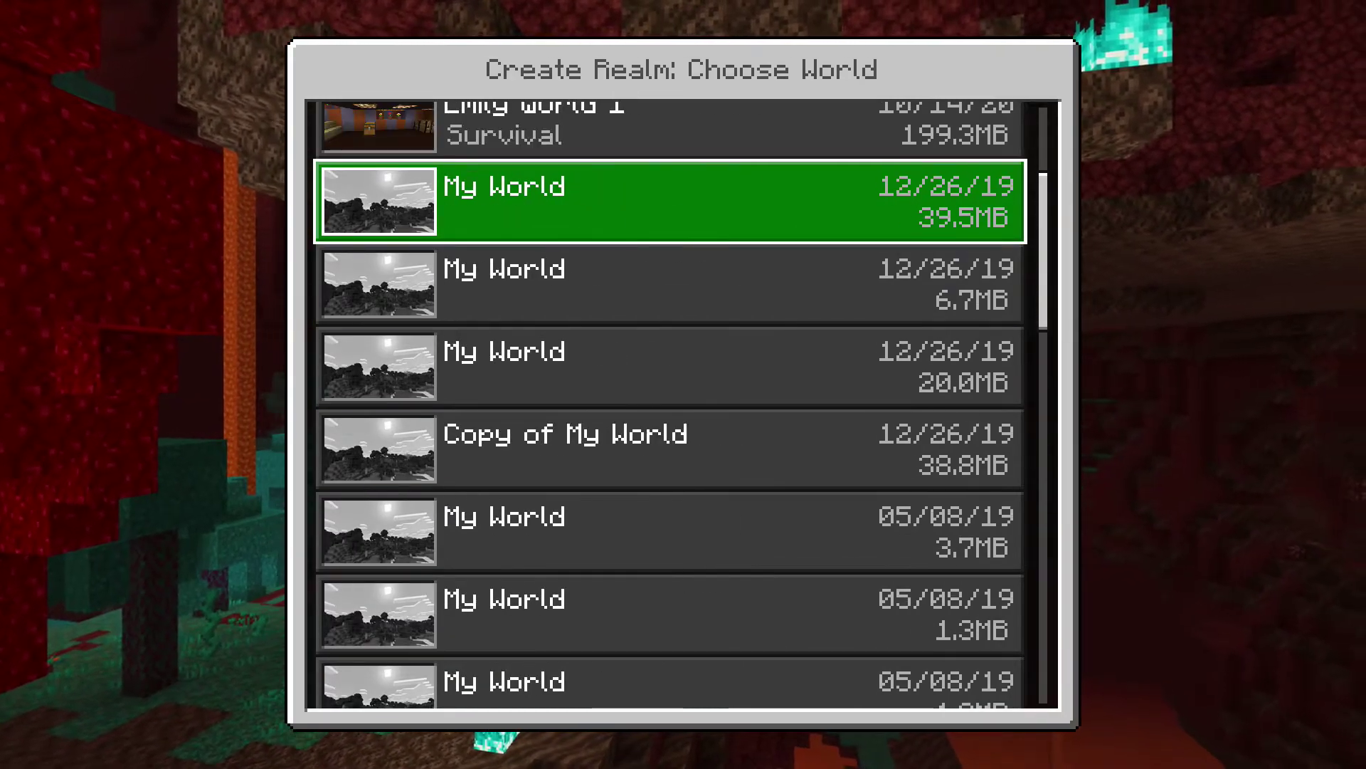
pyautogui.press('Return')
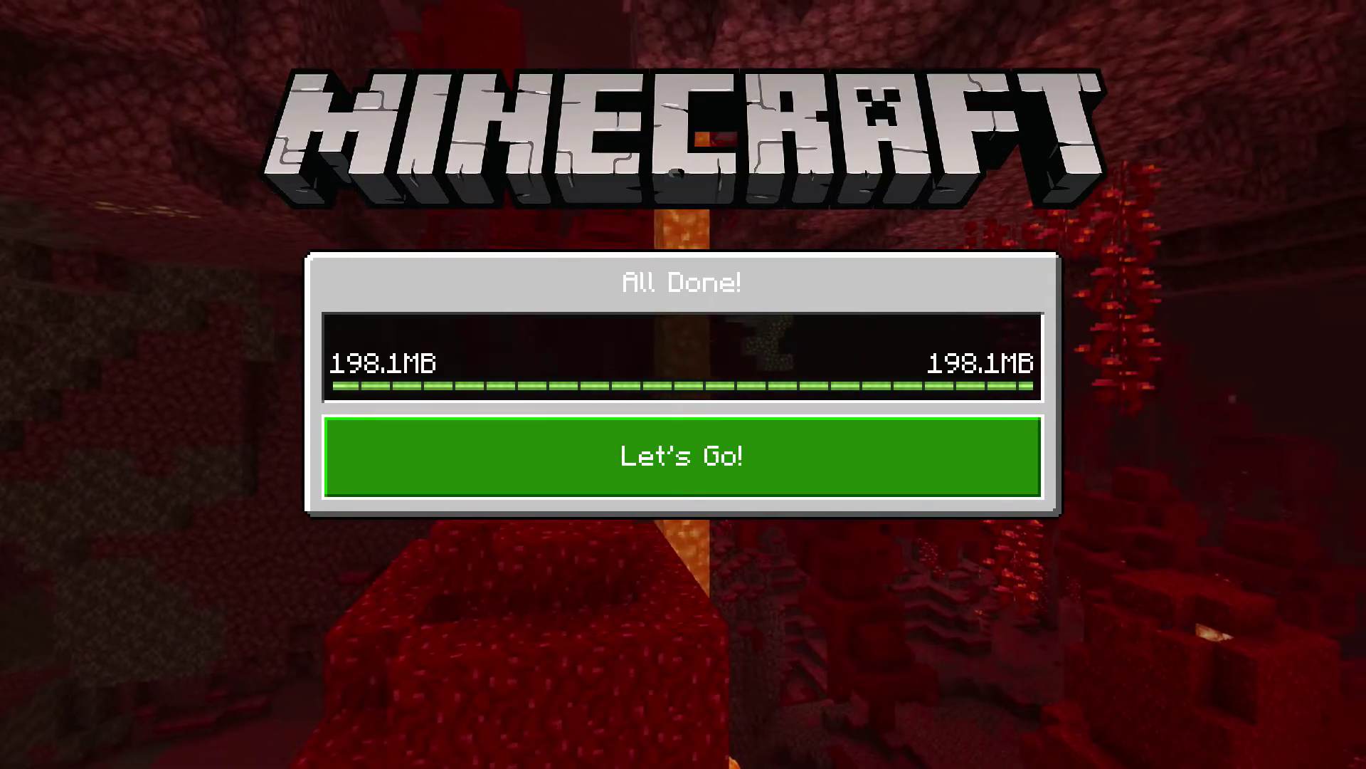
# Step: Briefly join the freshly uploaded Realm world, then pause it and move down the pause menu
pyautogui.press('Return')
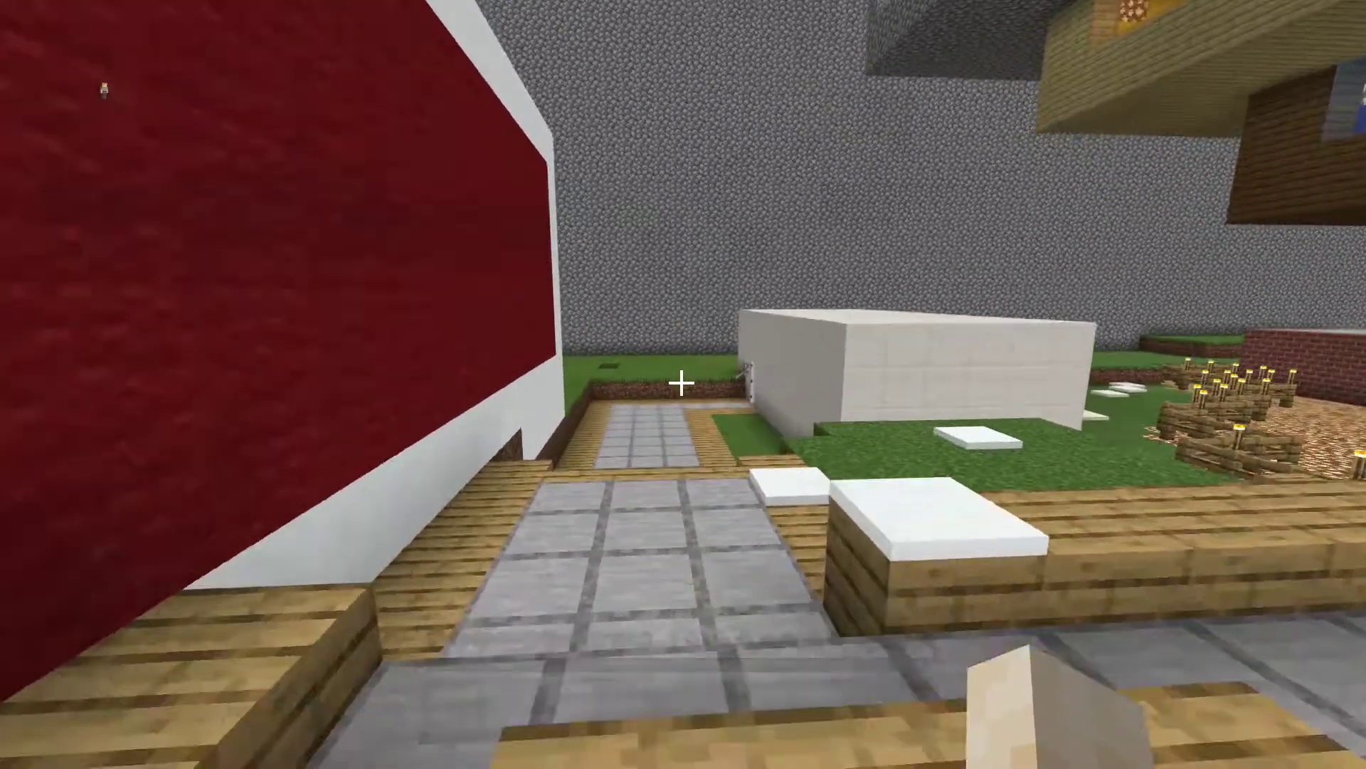
pyautogui.press('Escape')
pyautogui.press('Down')
pyautogui.press('Down')
pyautogui.press('Down')
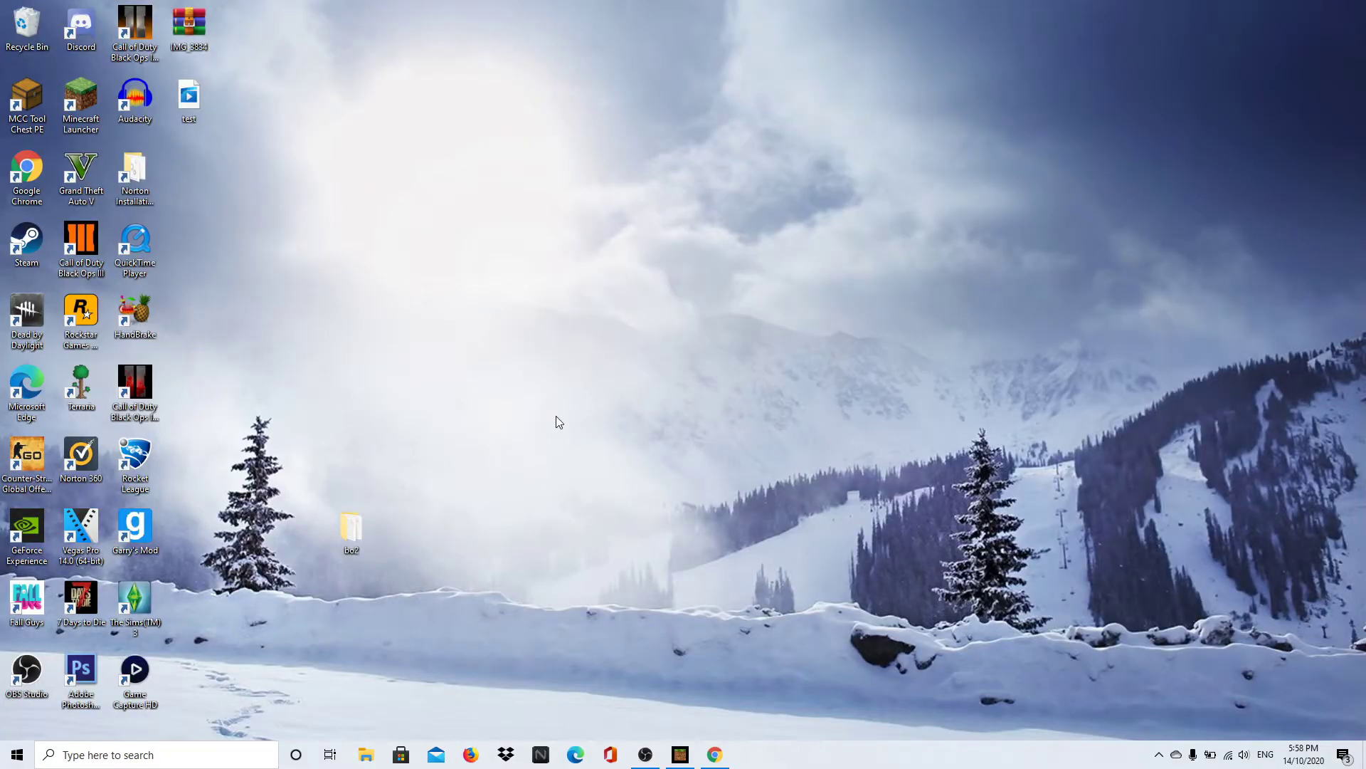
# Step: Relaunch Minecraft, join the first Realm from the Worlds list, then Save & Quit
pyautogui.click(679, 756)
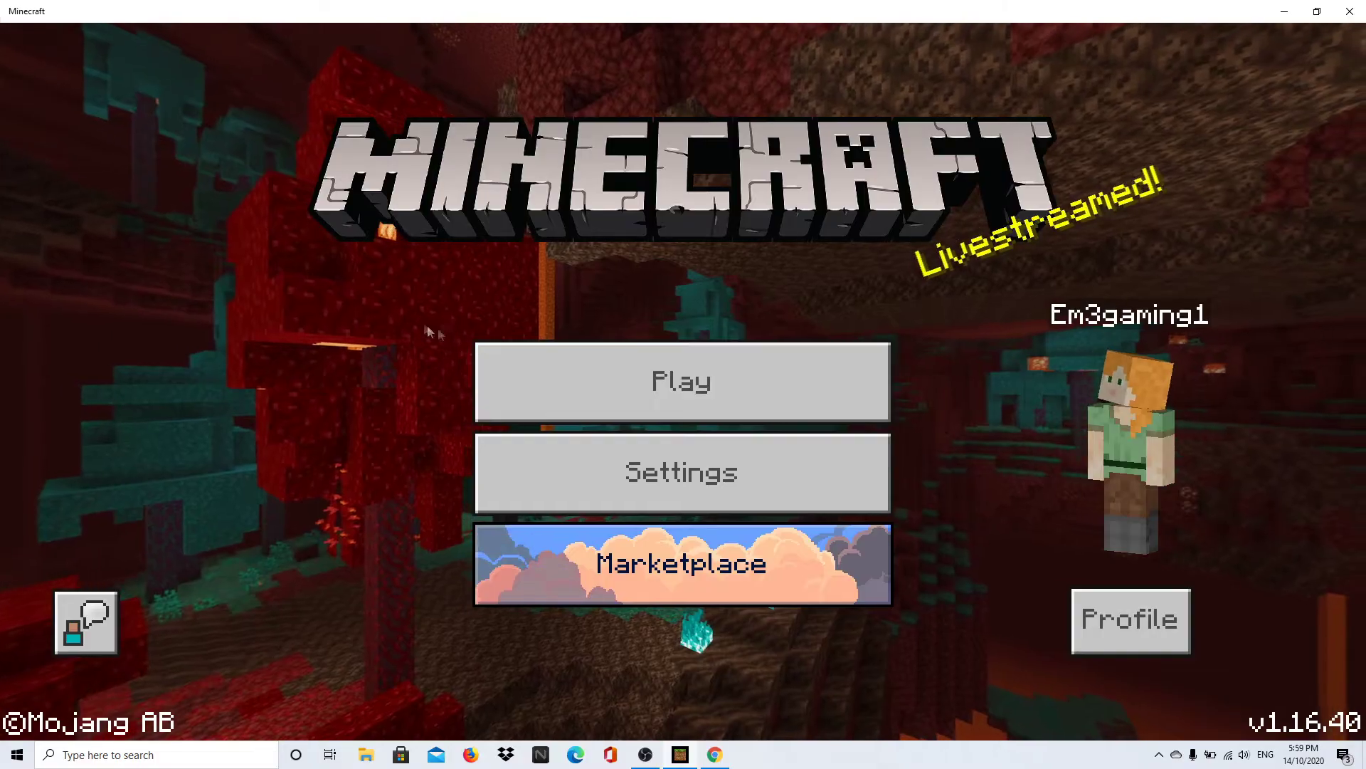
pyautogui.click(586, 396)
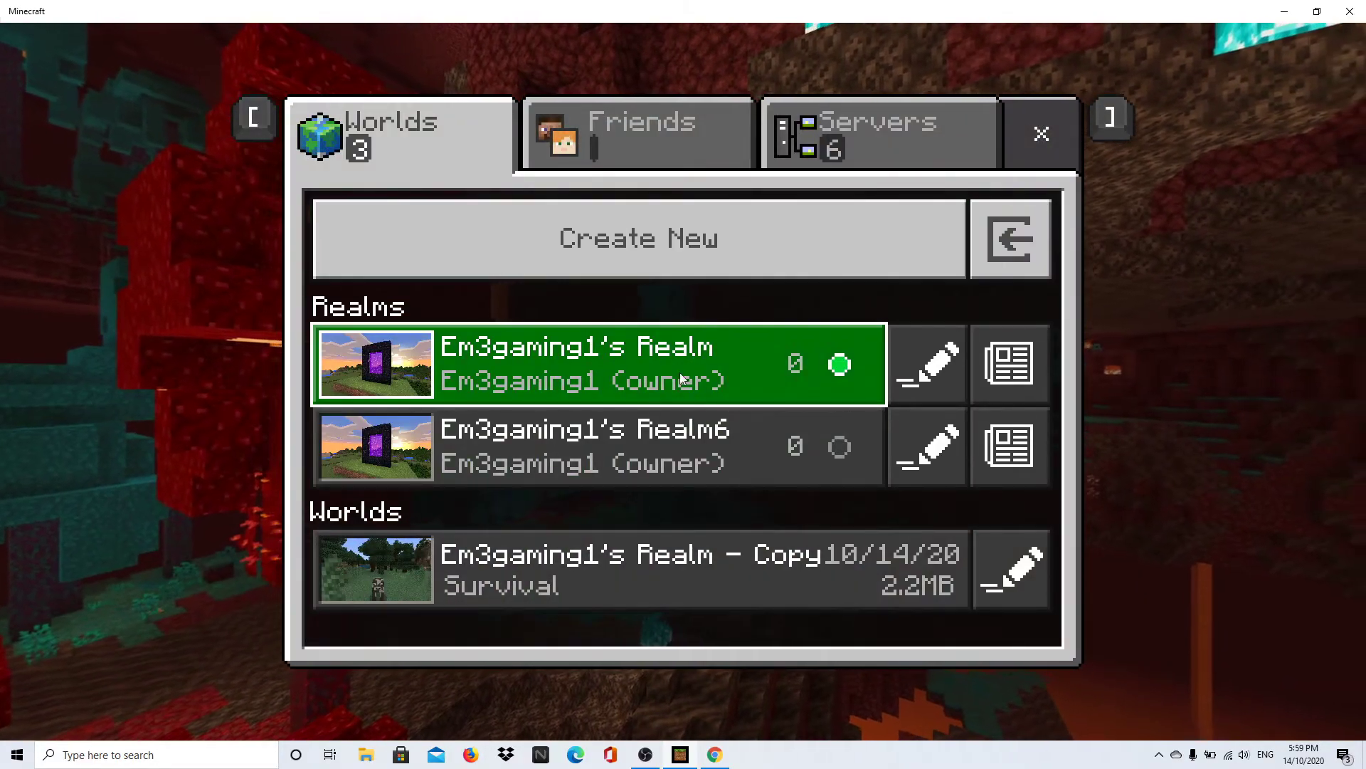
pyautogui.click(584, 362)
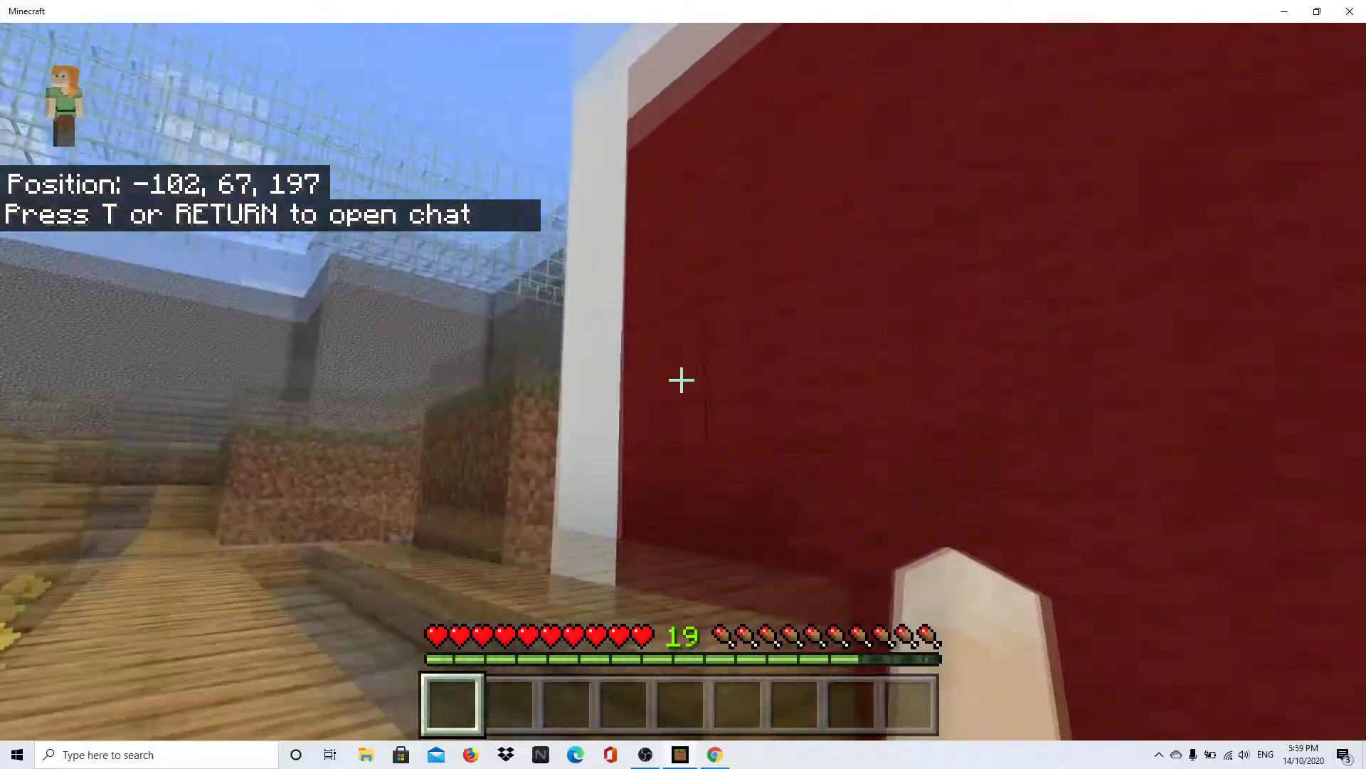
pyautogui.press('Escape')
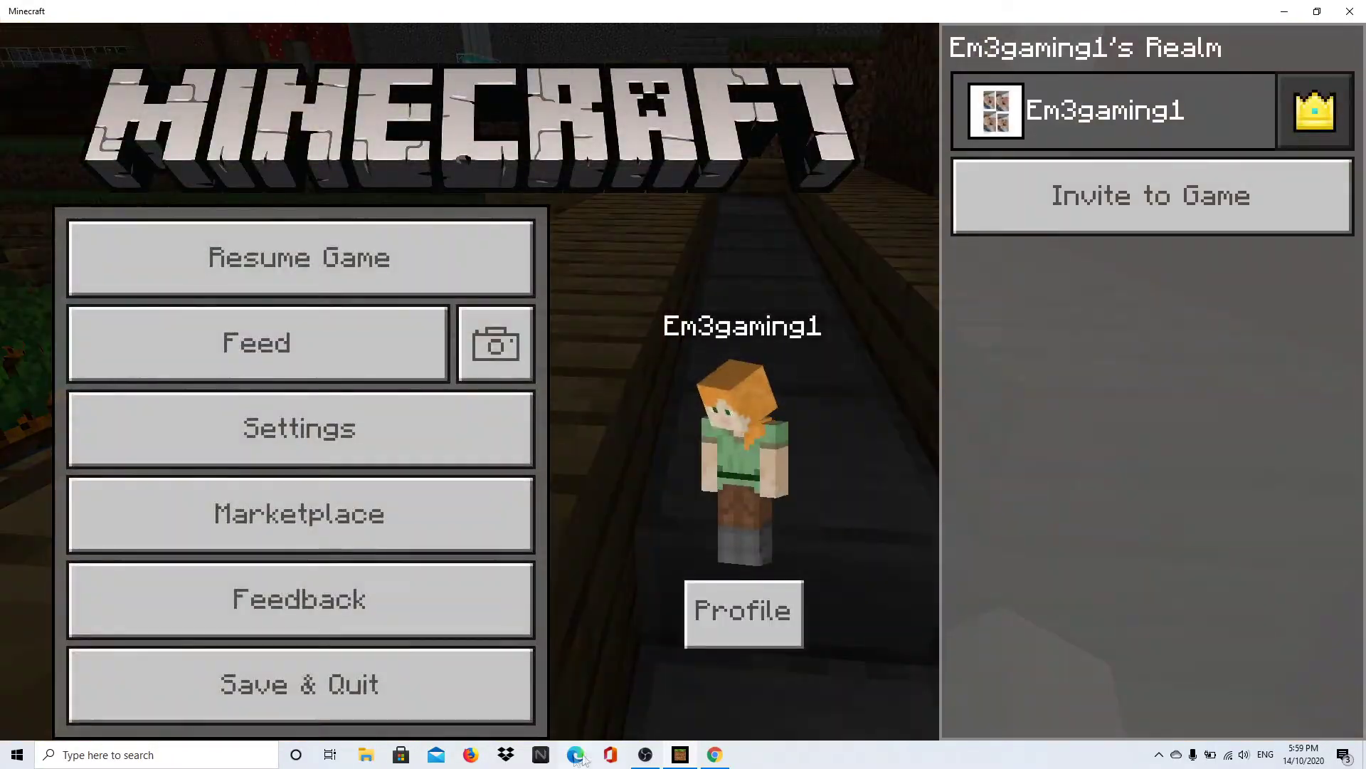
pyautogui.click(433, 672)
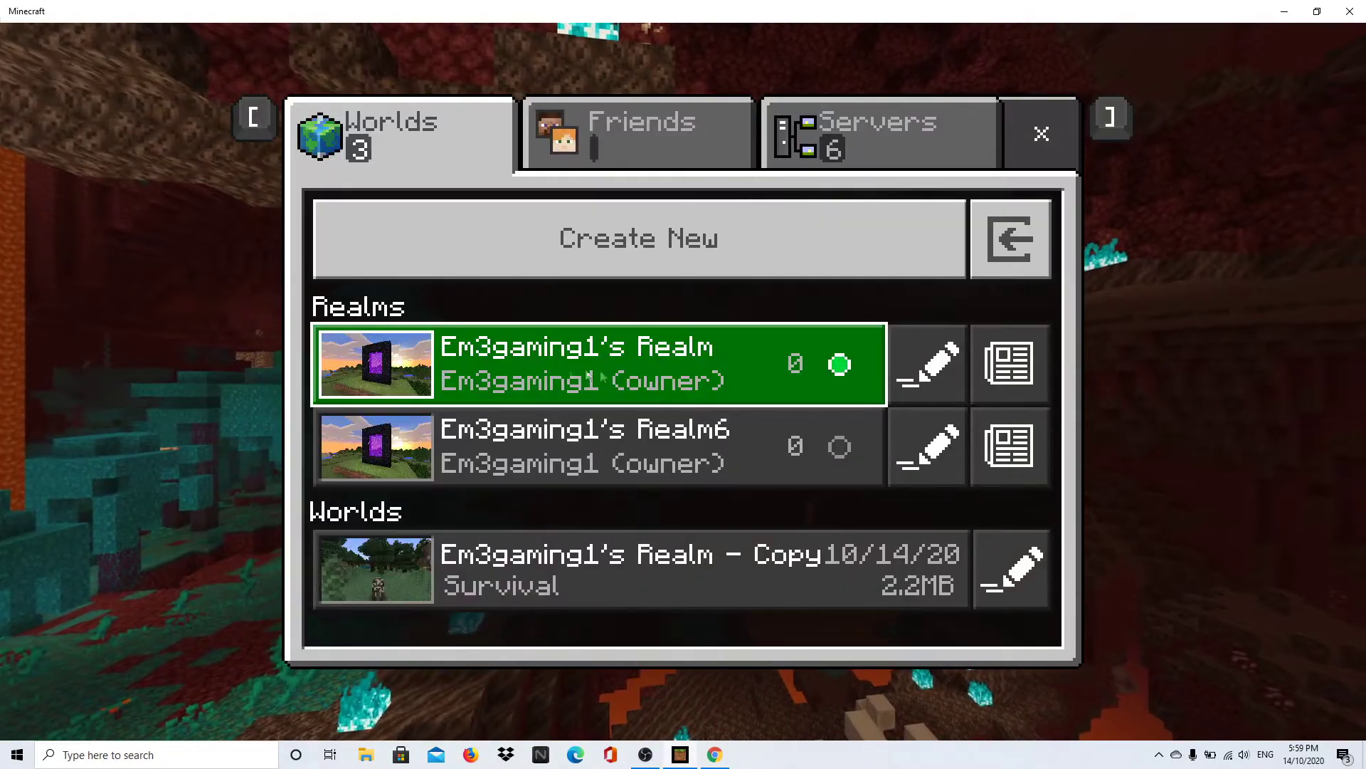
# Step: Download the first Realm's world to the PC with Download World and acknowledge completion
pyautogui.click(909, 367)
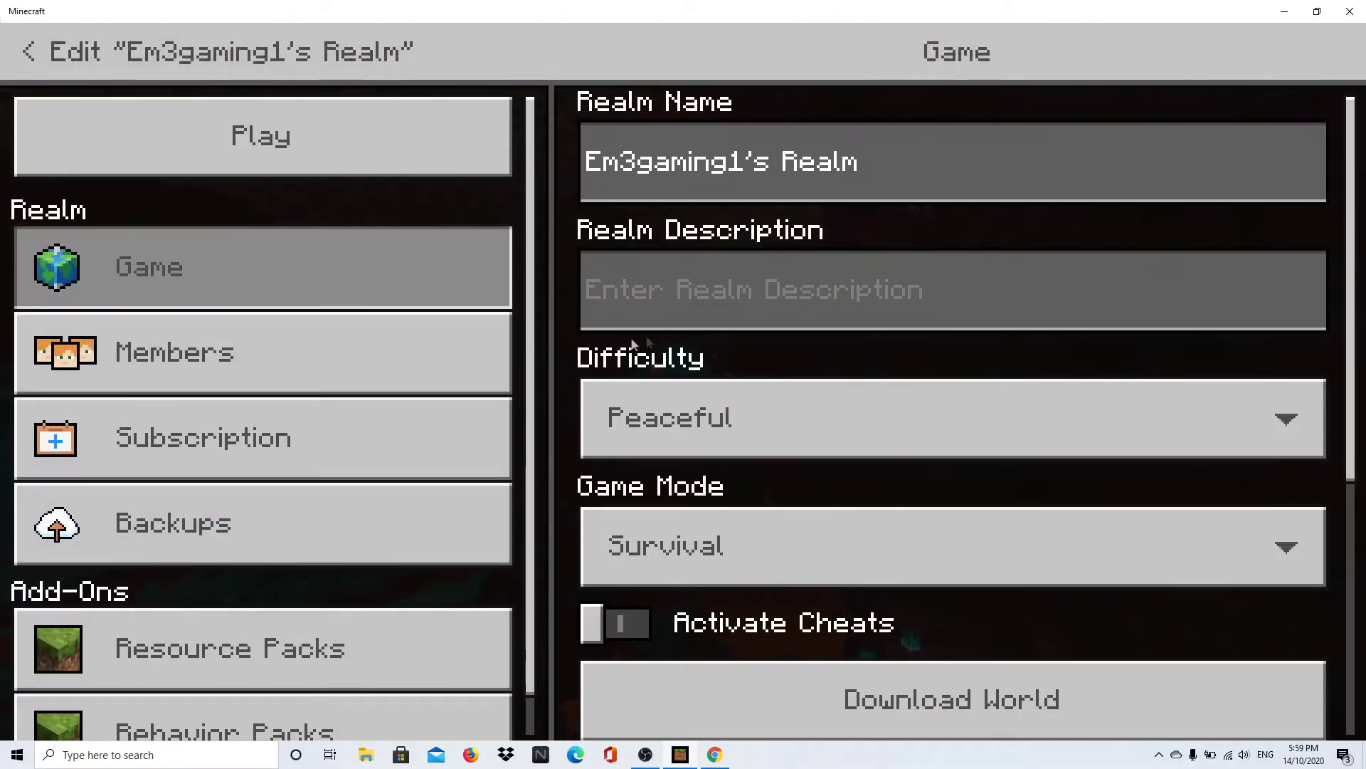
pyautogui.scroll(-2, 904, 462)
pyautogui.click(905, 516)
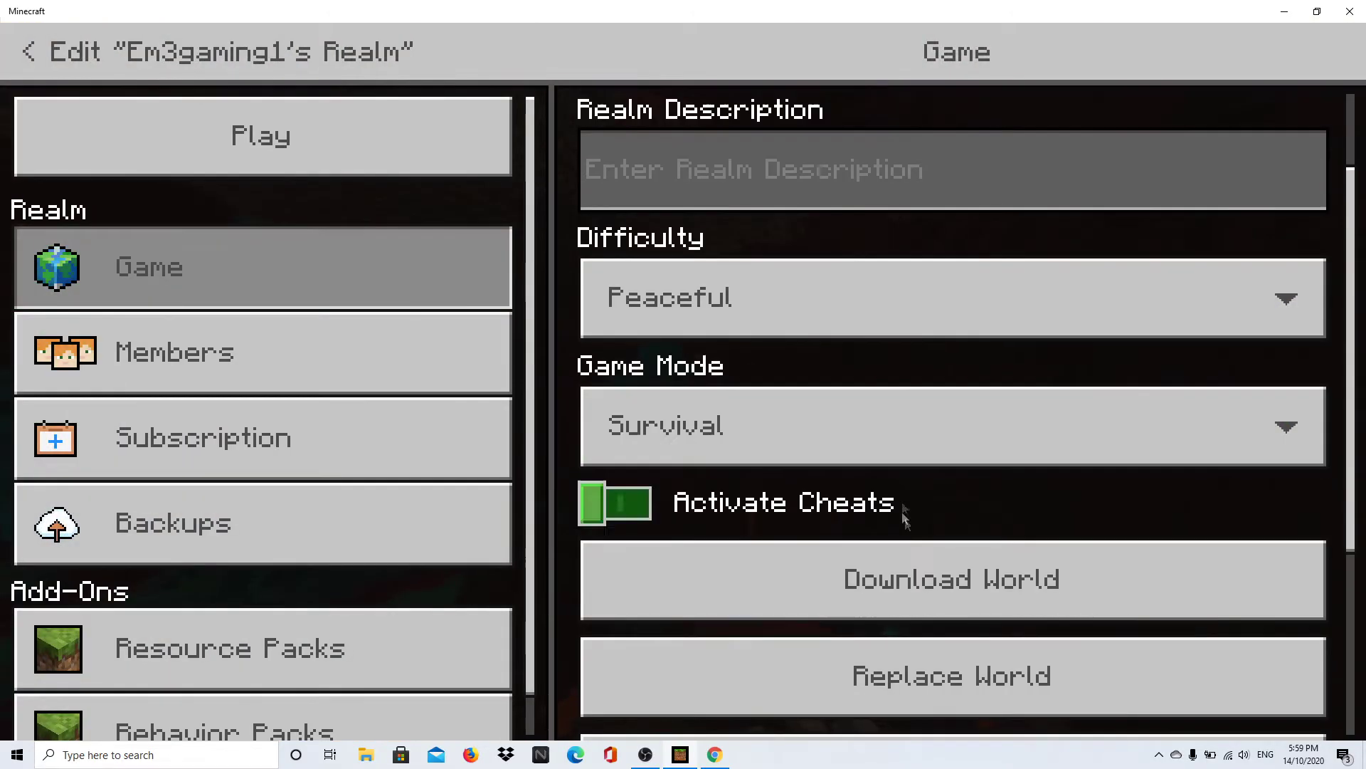
pyautogui.click(909, 578)
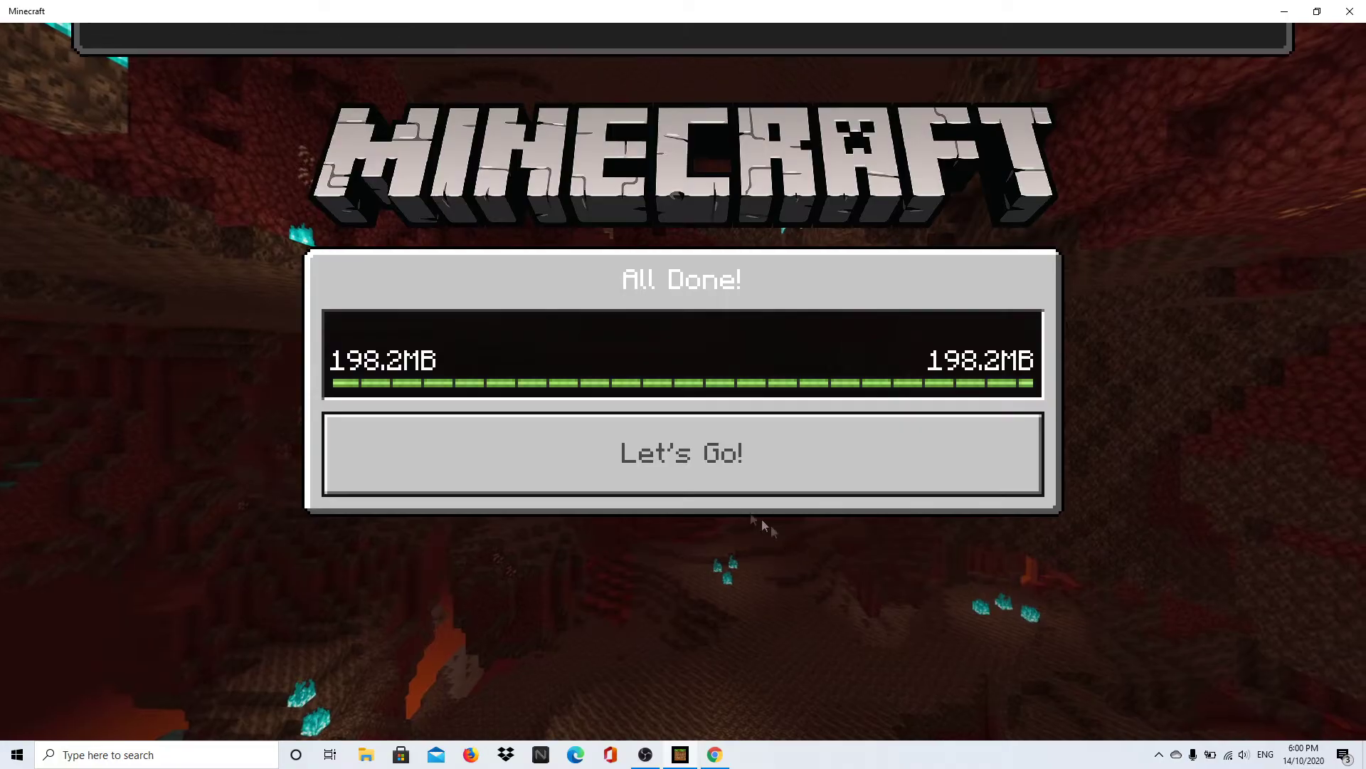
pyautogui.click(590, 433)
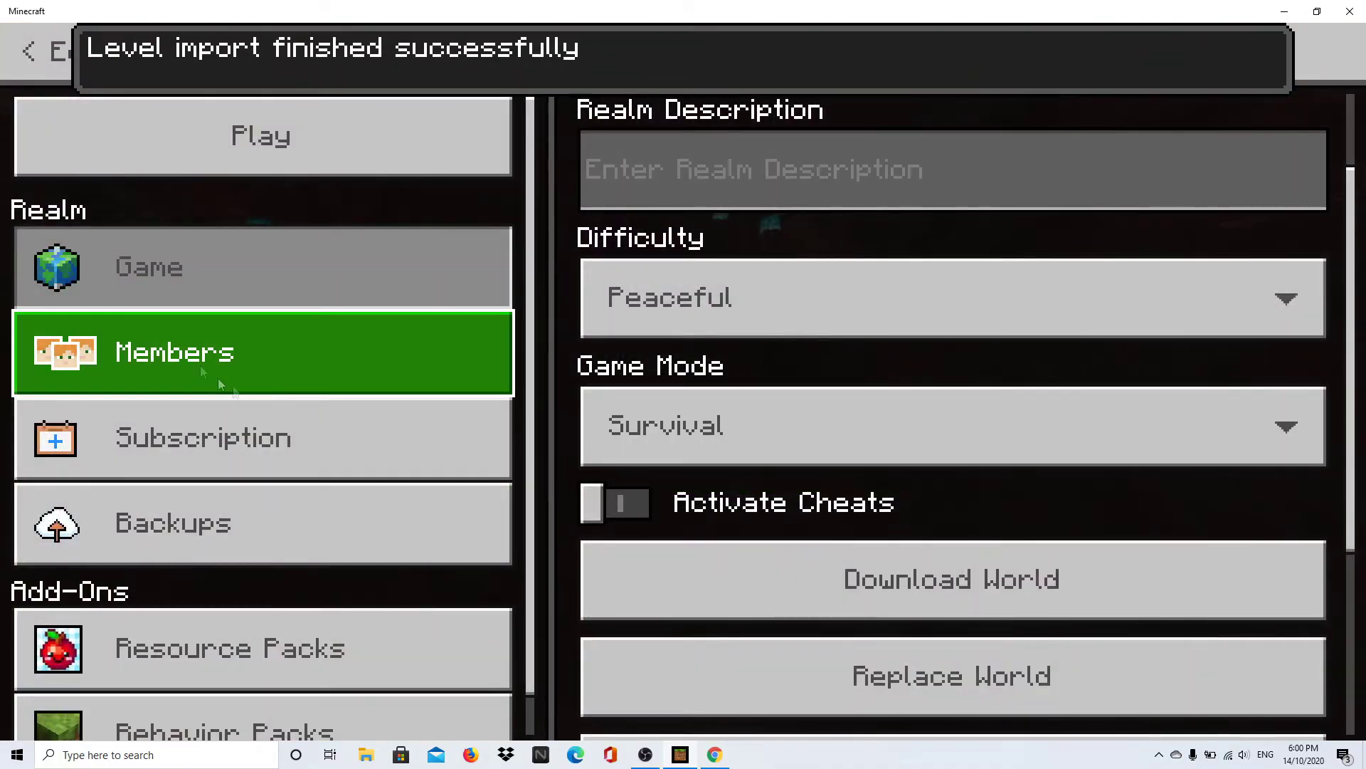
pyautogui.click(22, 62)
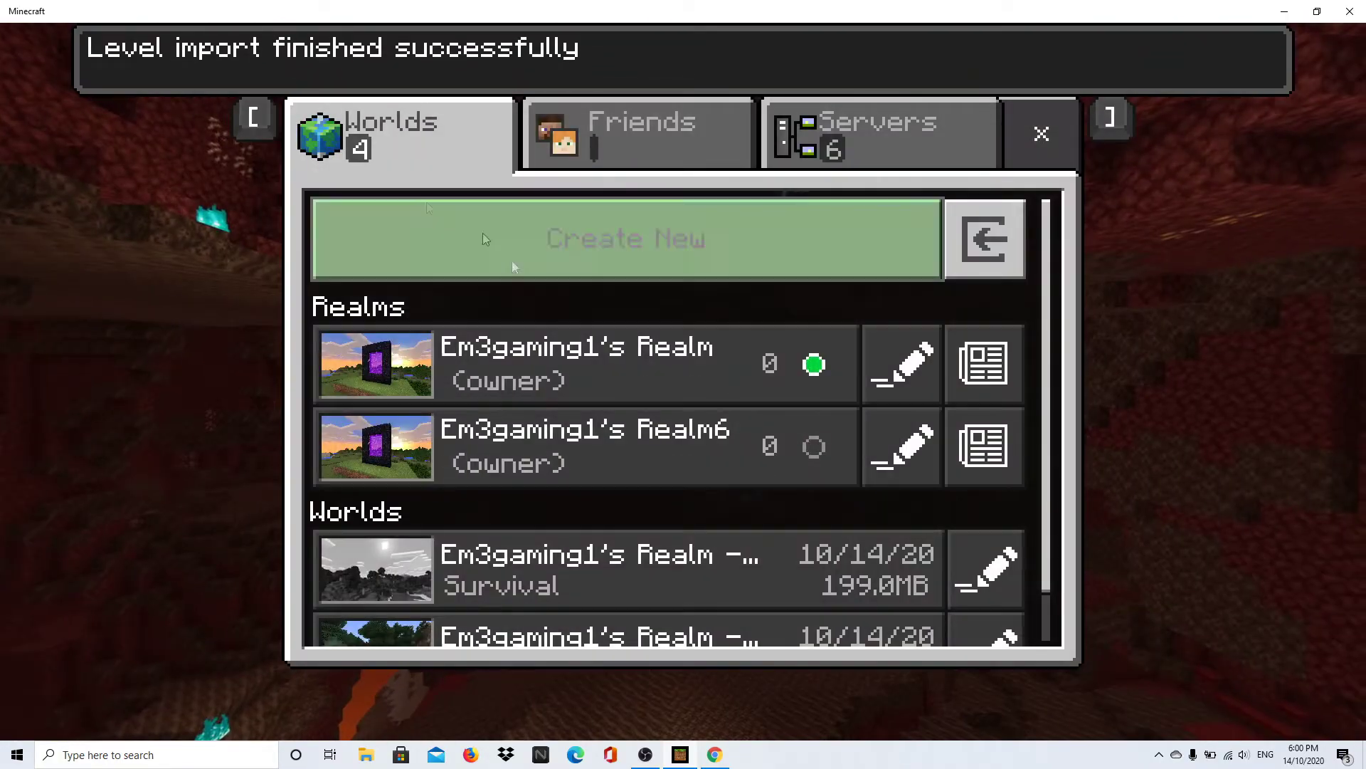
# Step: Load the downloaded 199.0MB local world to confirm it works, then Save & Quit
pyautogui.scroll(-1, 509, 501)
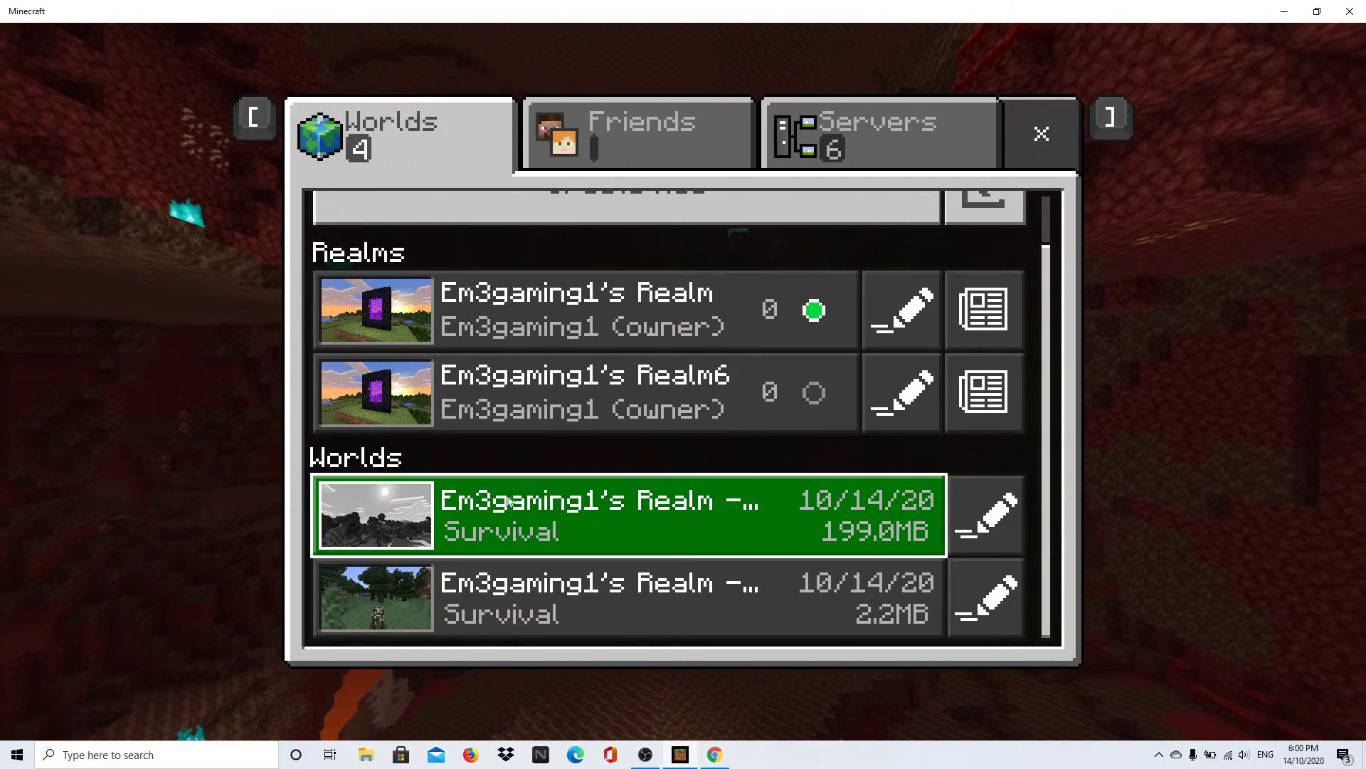
pyautogui.click(541, 512)
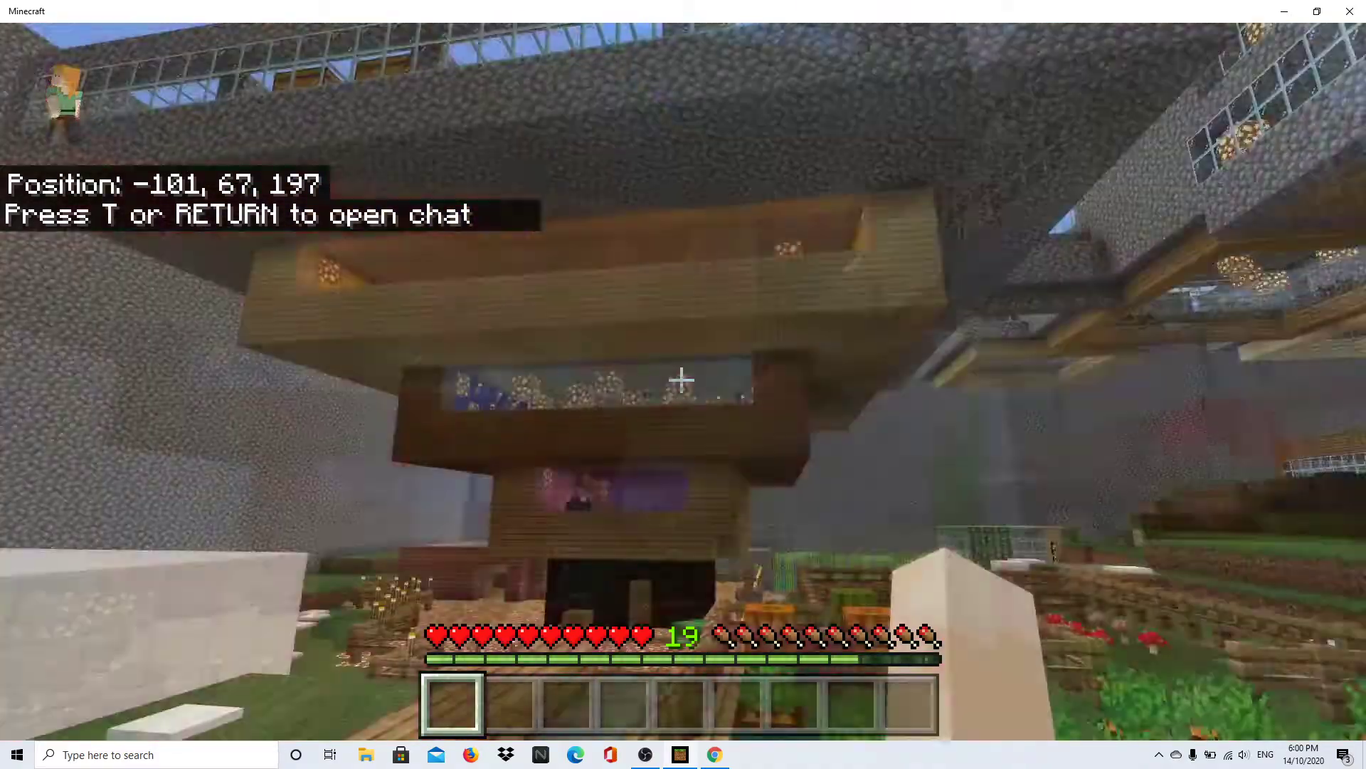
pyautogui.press('Escape')
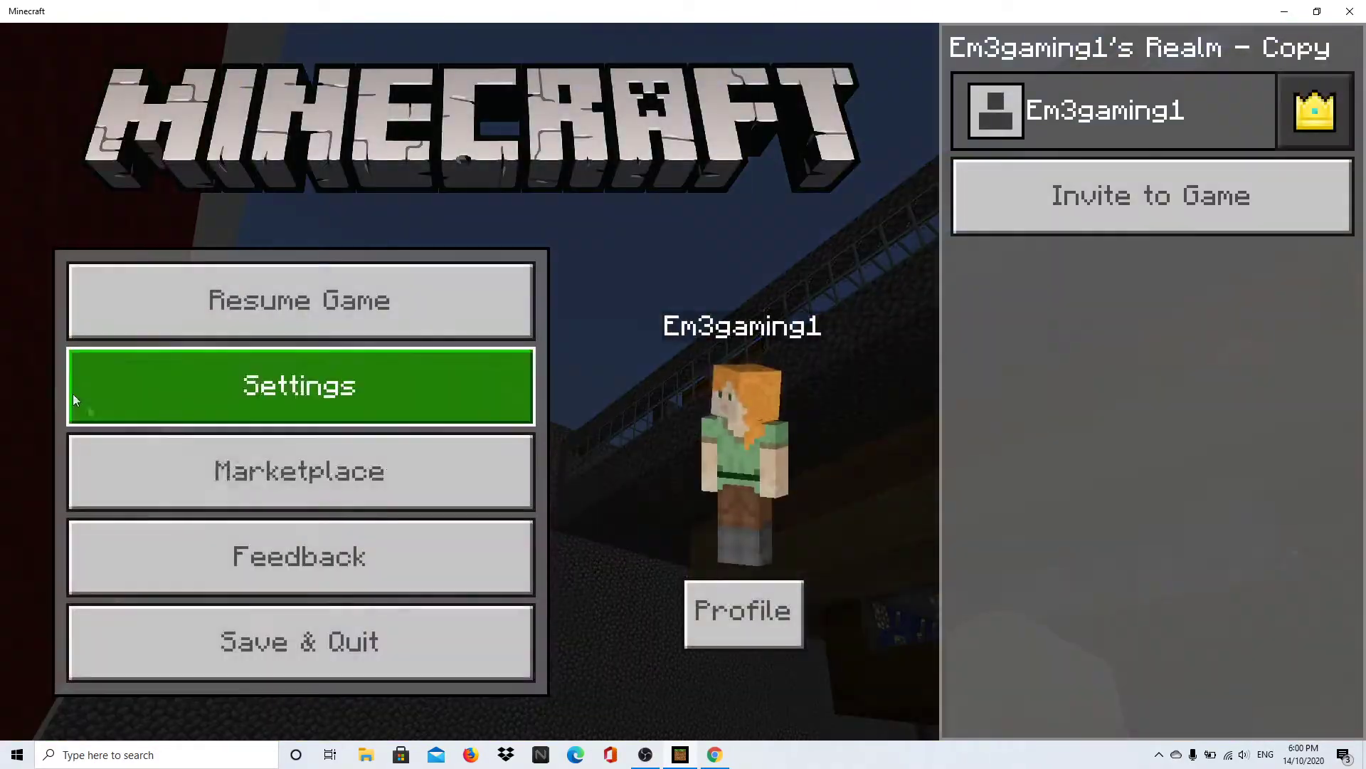
pyautogui.click(387, 646)
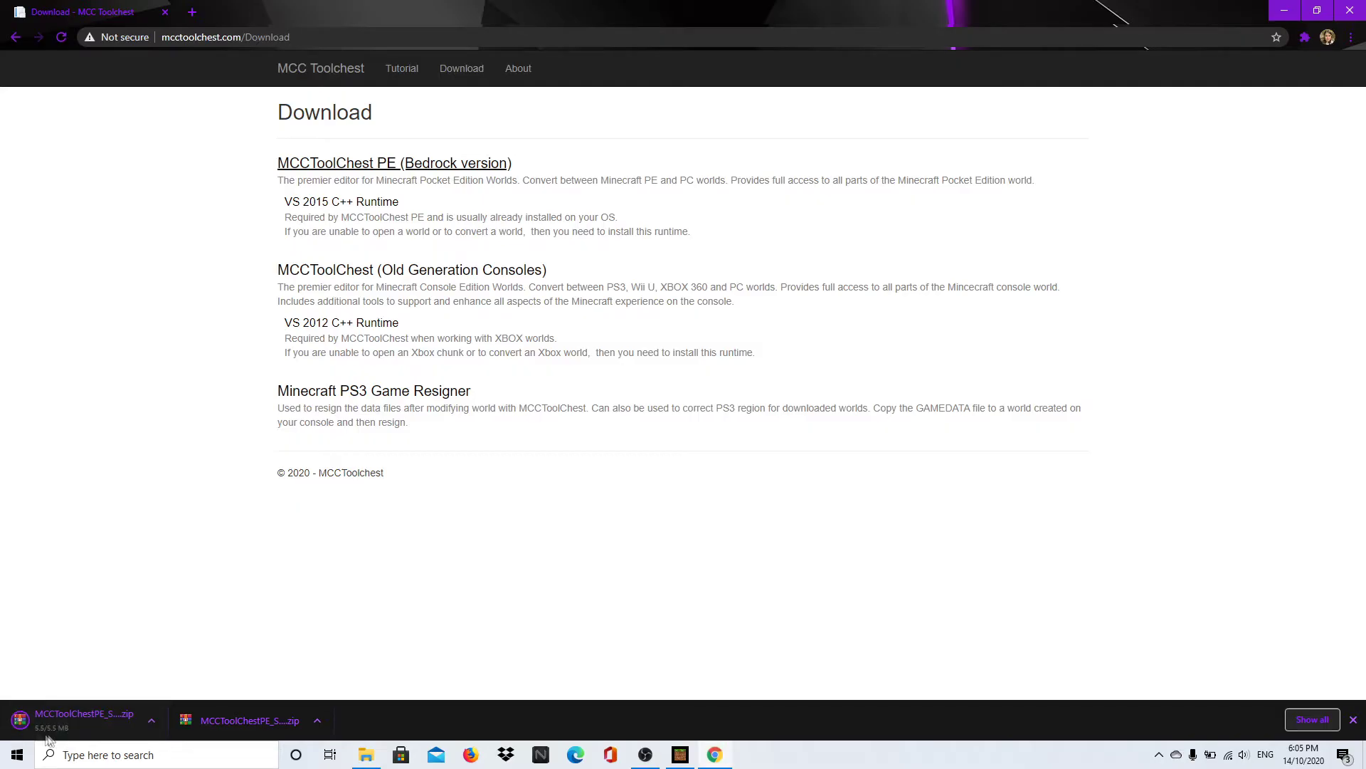
# Step: Extract MCCToolChestPE_Setup.zip to its own folder and run the MCCToolChestPE_setup installer
pyautogui.click(149, 723)
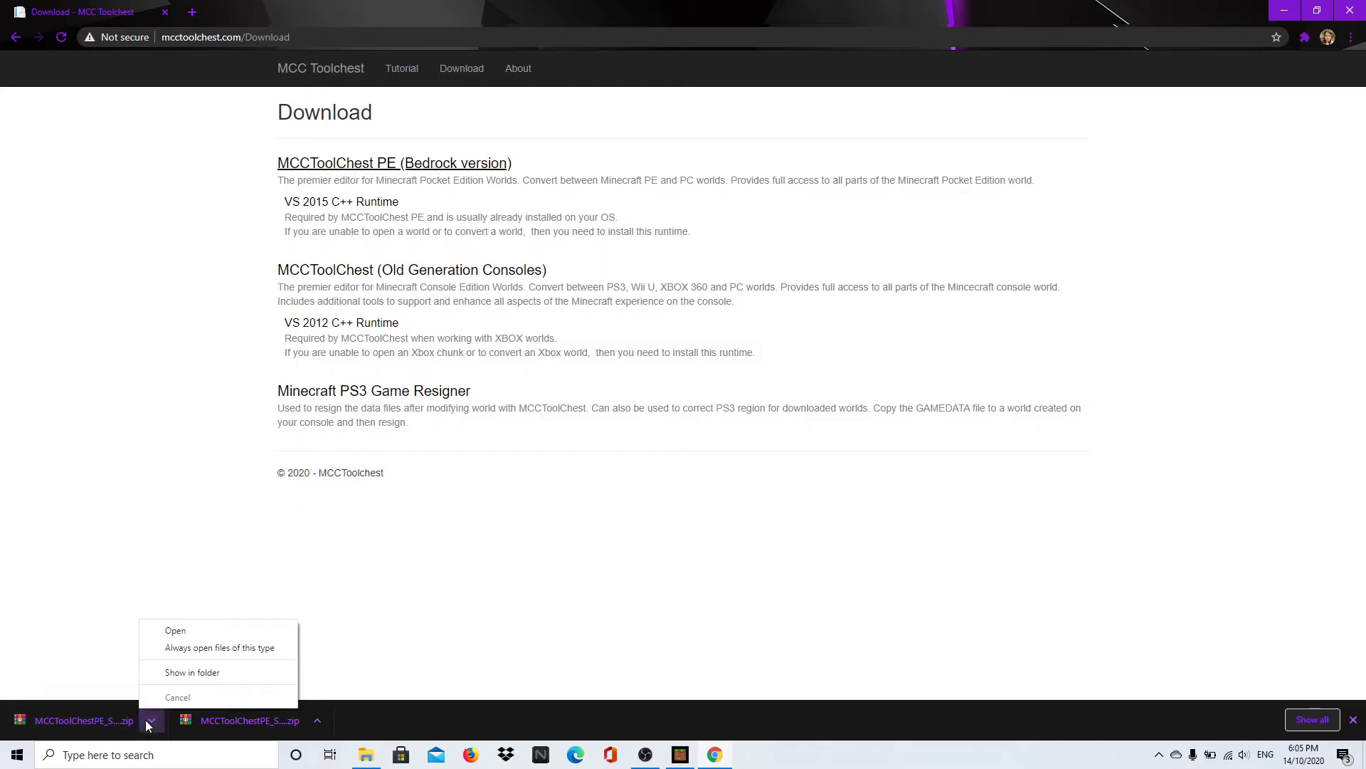
pyautogui.click(196, 677)
pyautogui.rightClick(216, 375)
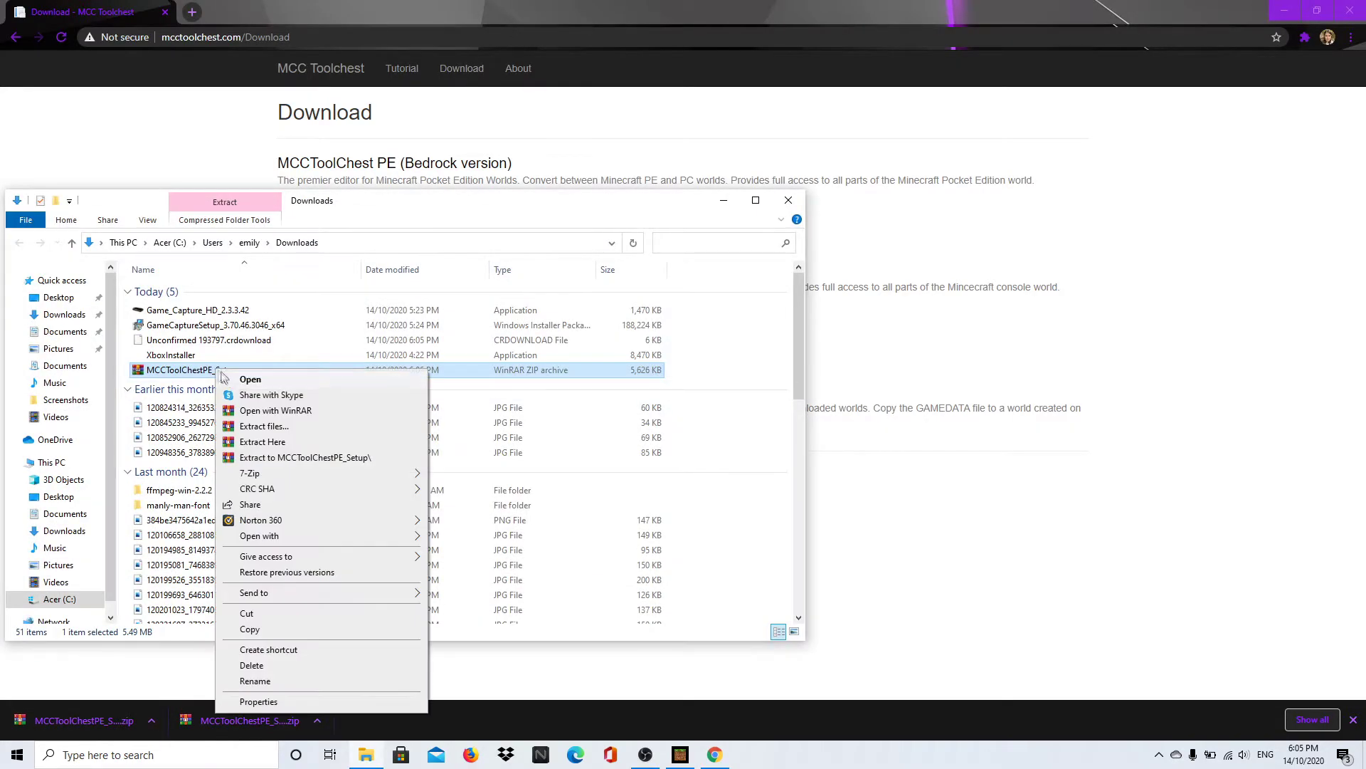
pyautogui.click(299, 454)
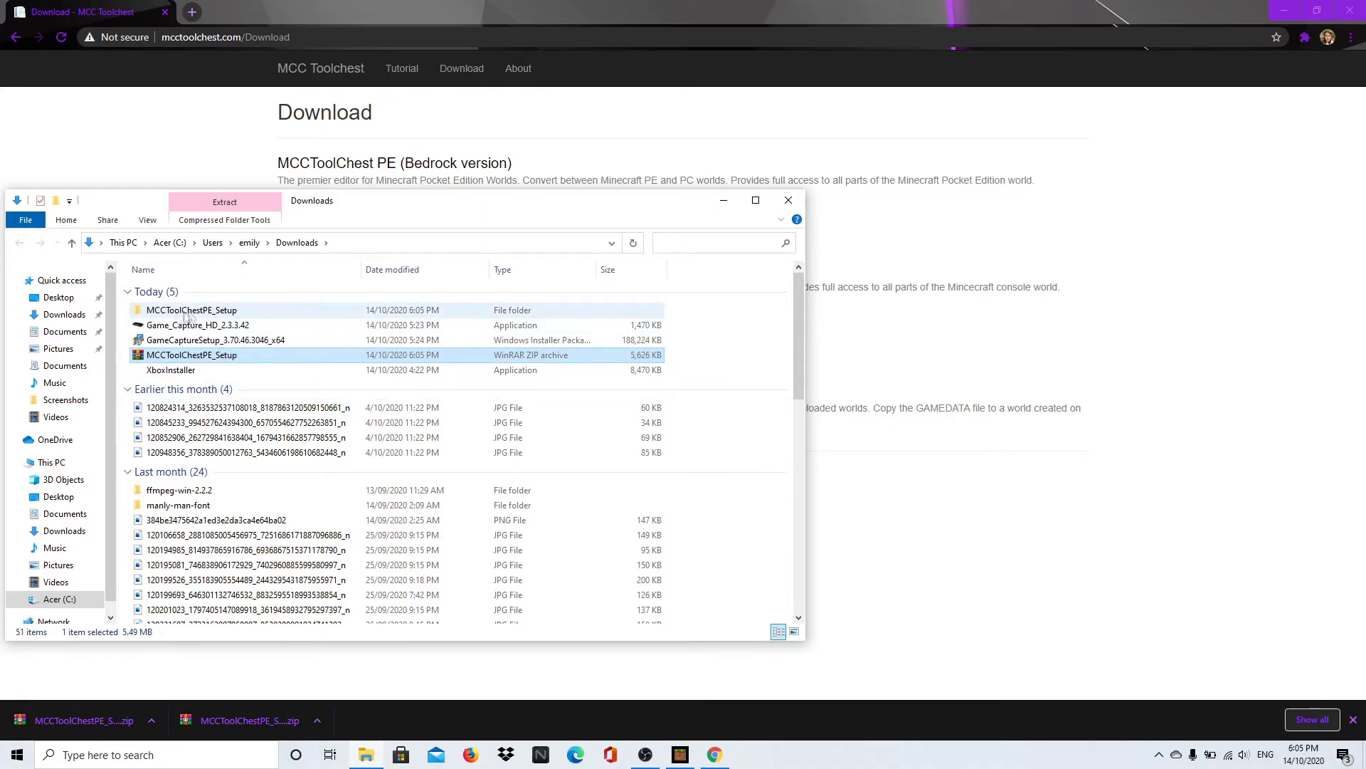
pyautogui.doubleClick(174, 311)
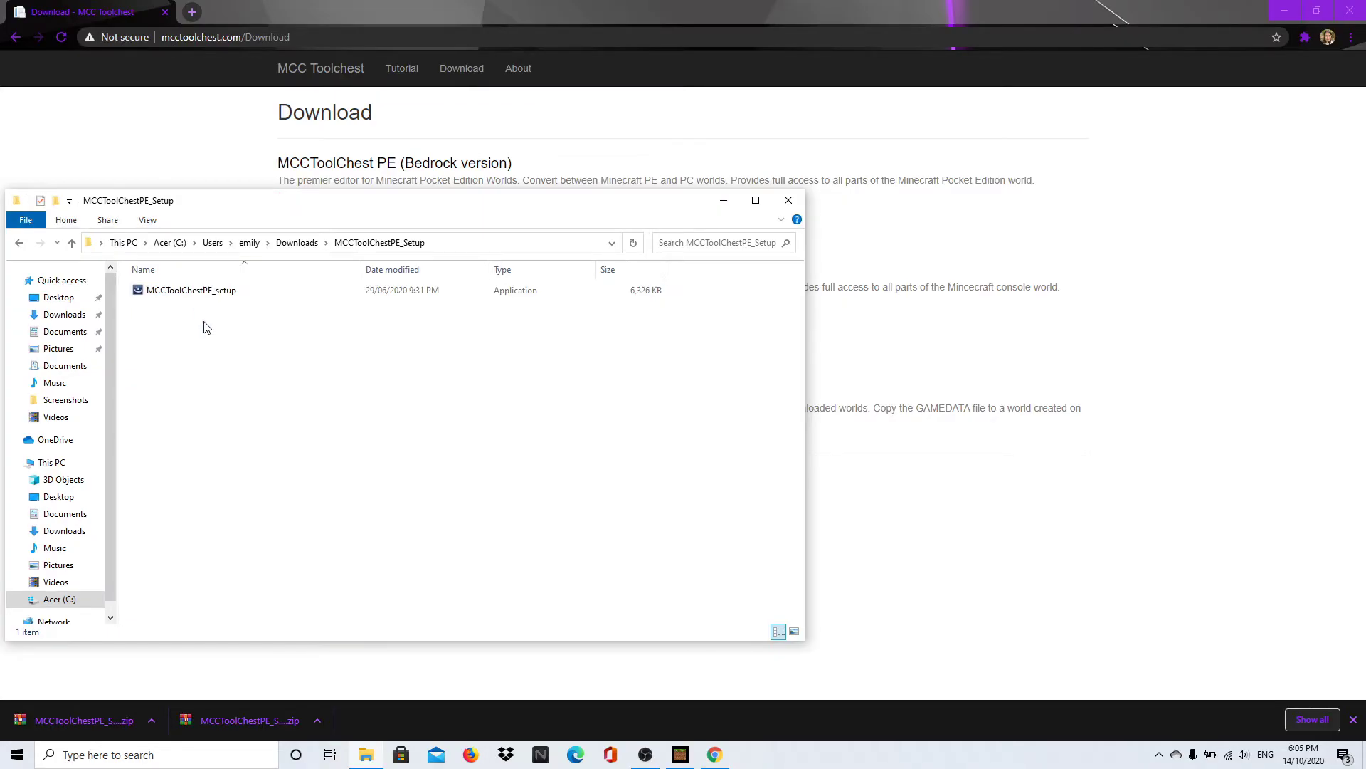
pyautogui.doubleClick(226, 290)
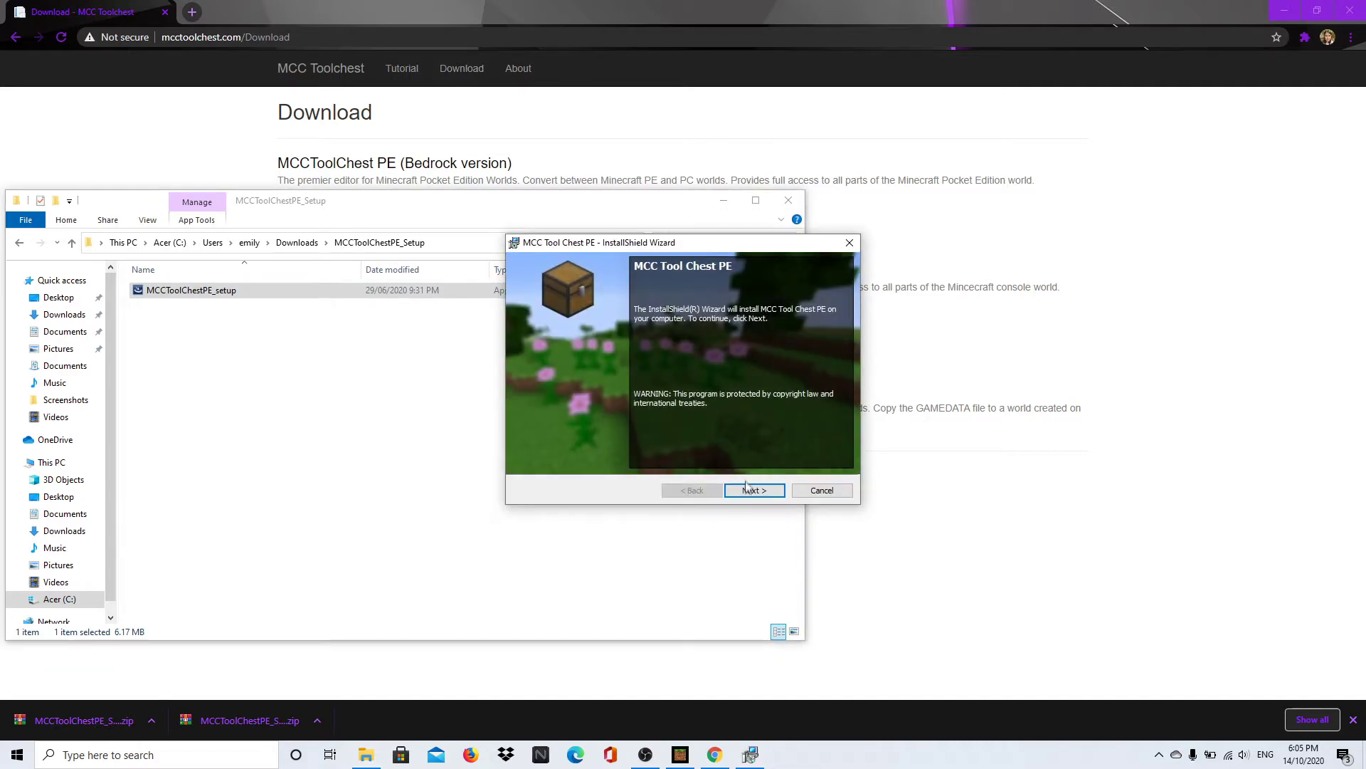
# Step: Install MCC Tool Chest PE into the default C:\Program Files (x86)\MCCToolChestPE\ folder
pyautogui.click(752, 490)
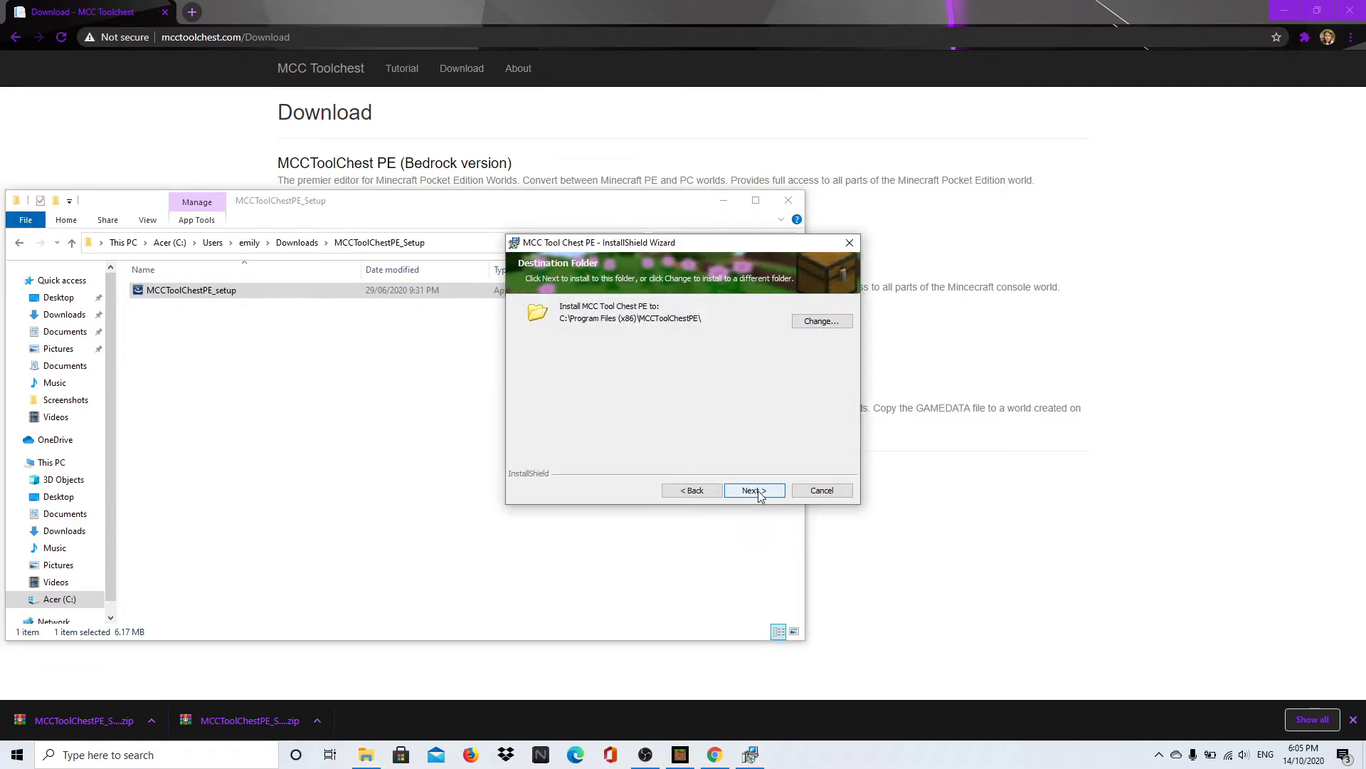
pyautogui.click(760, 496)
pyautogui.click(760, 496)
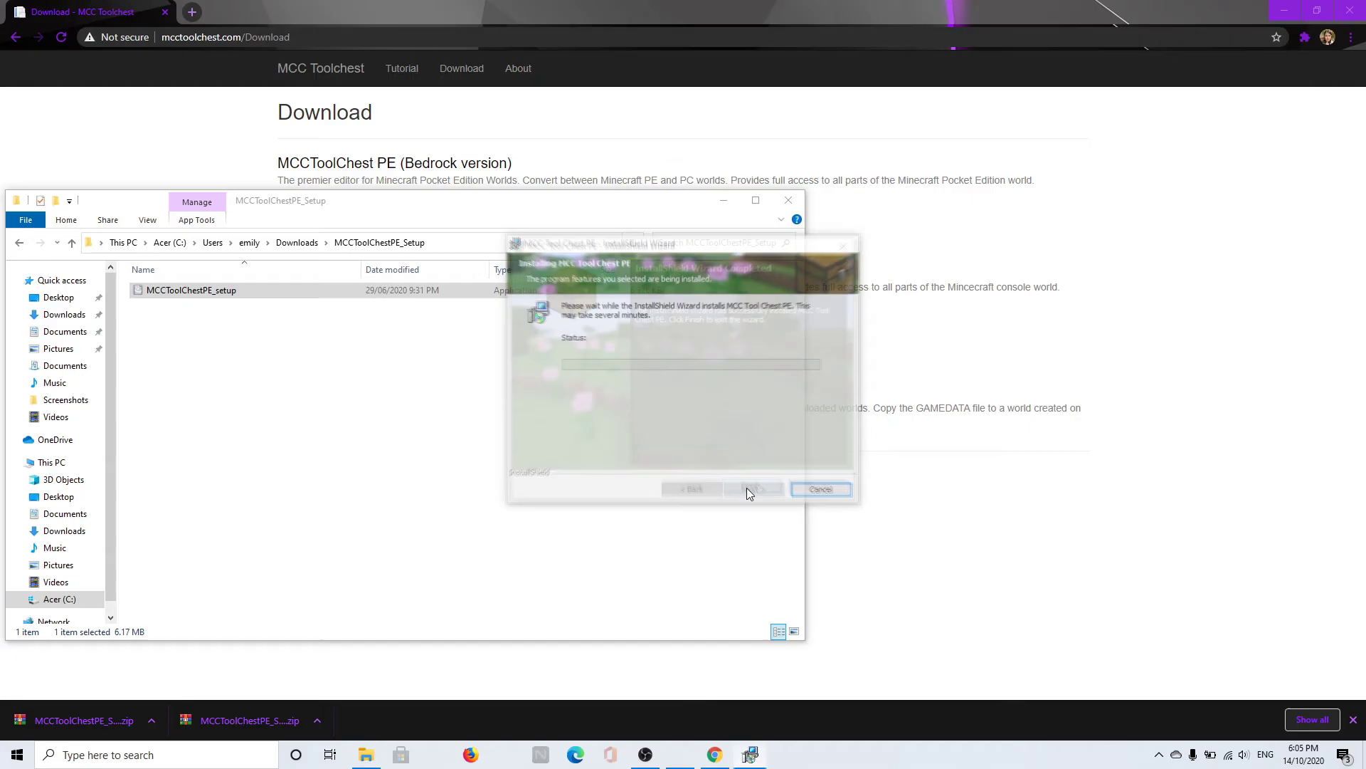
pyautogui.click(752, 499)
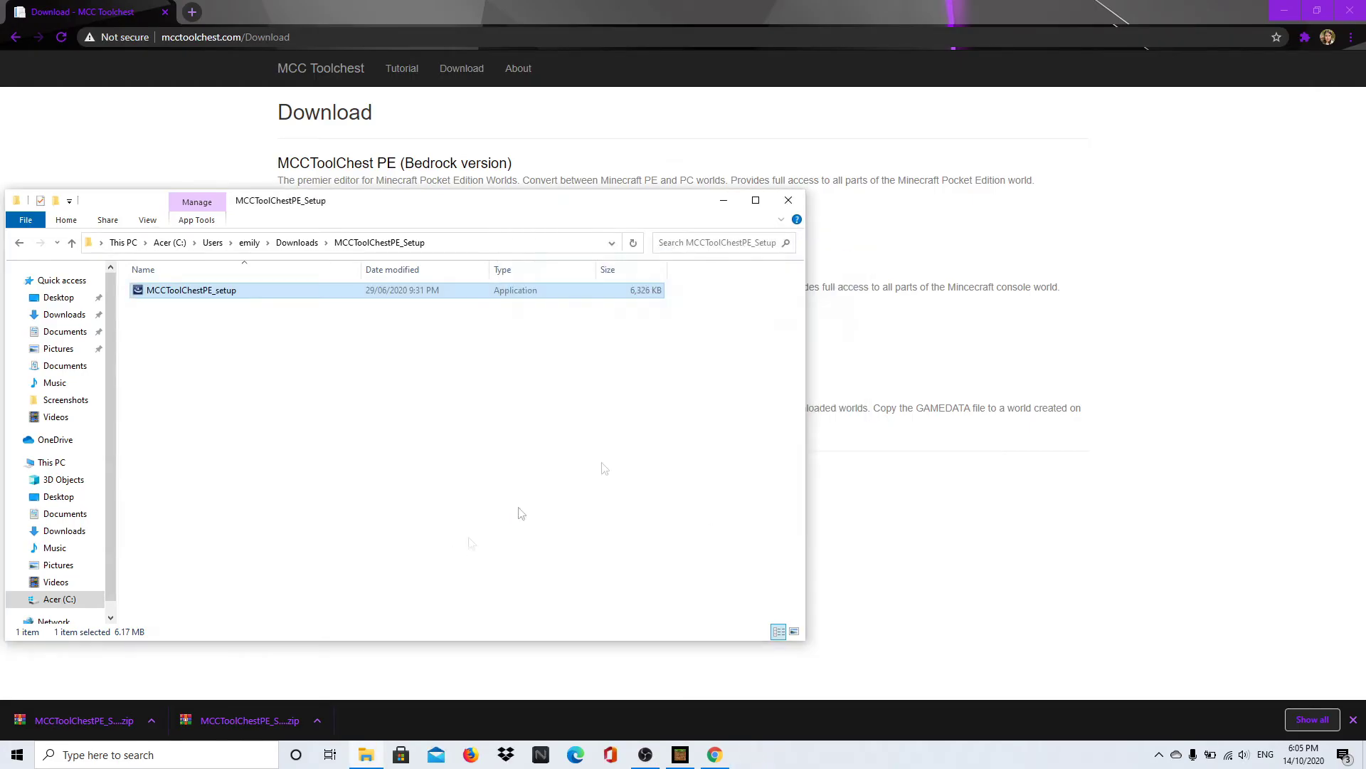
# Step: Minimize the browser, Minecraft and Explorer windows to reveal the desktop
pyautogui.click(1293, 14)
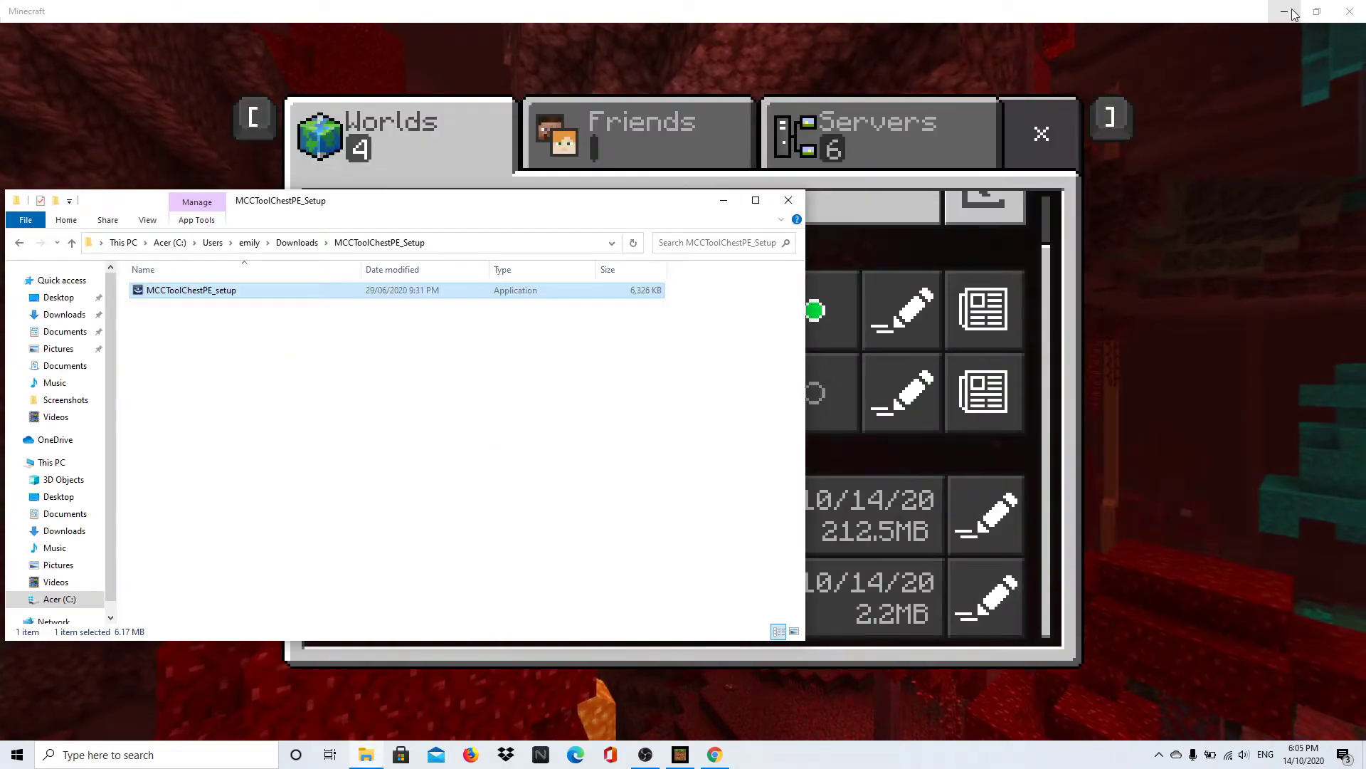
pyautogui.click(1289, 11)
pyautogui.click(724, 200)
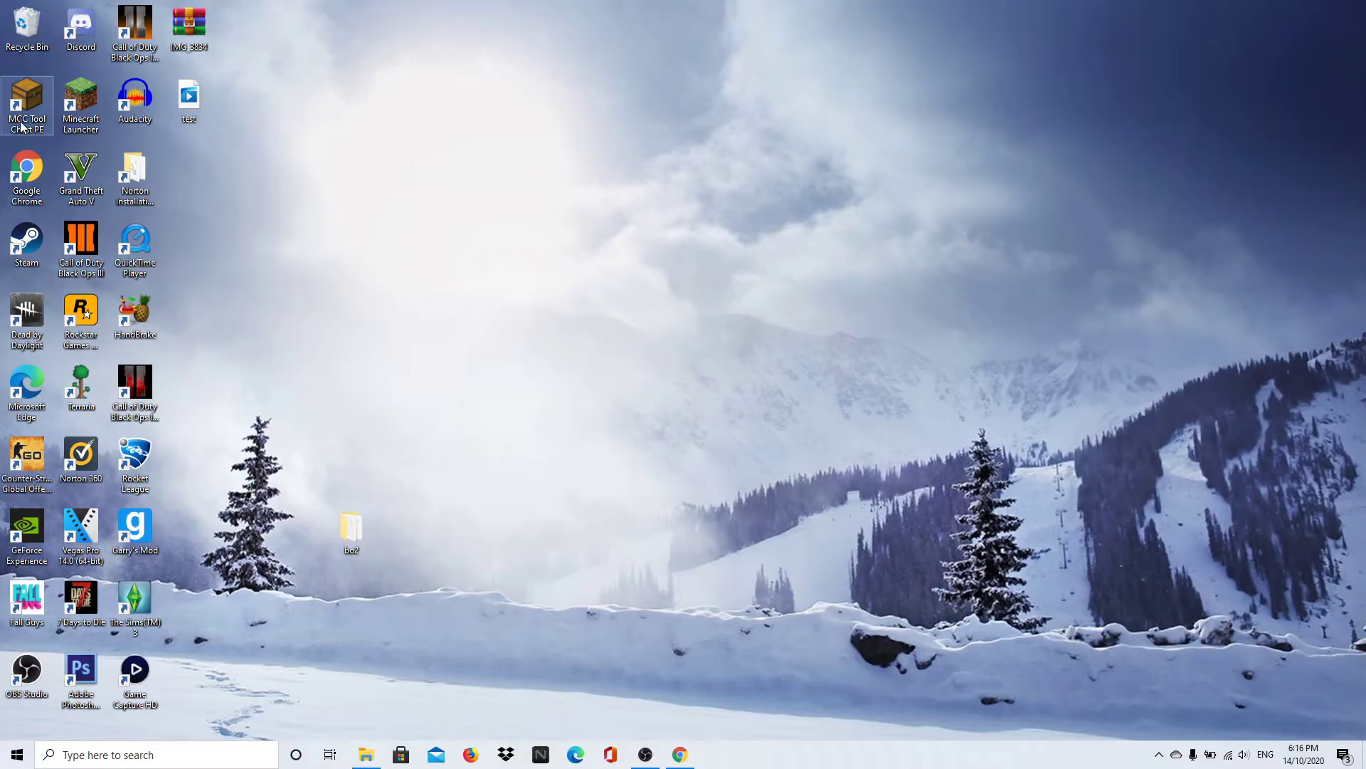
# Step: Start MCC ToolChest PE, skip the update, and load the 222.85 MB realm copy world
pyautogui.doubleClick(27, 100)
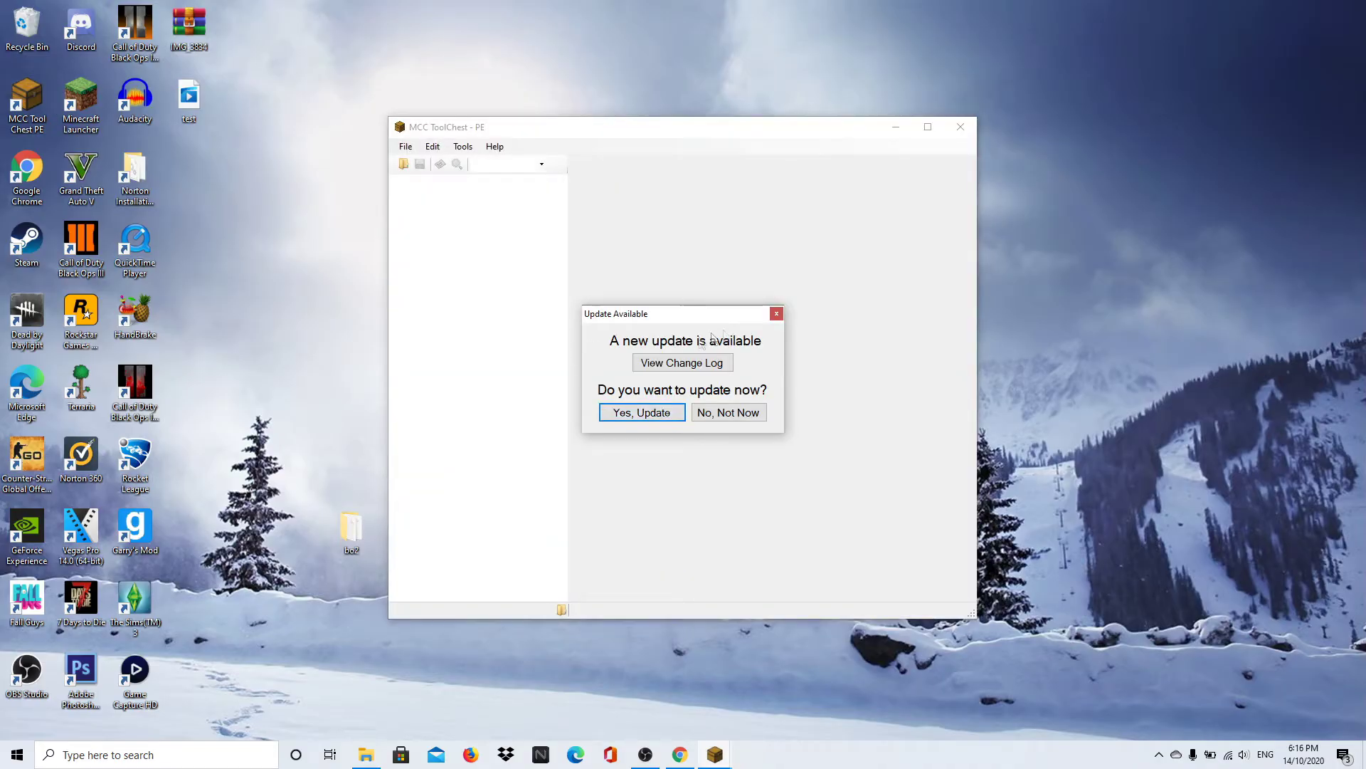
pyautogui.click(776, 314)
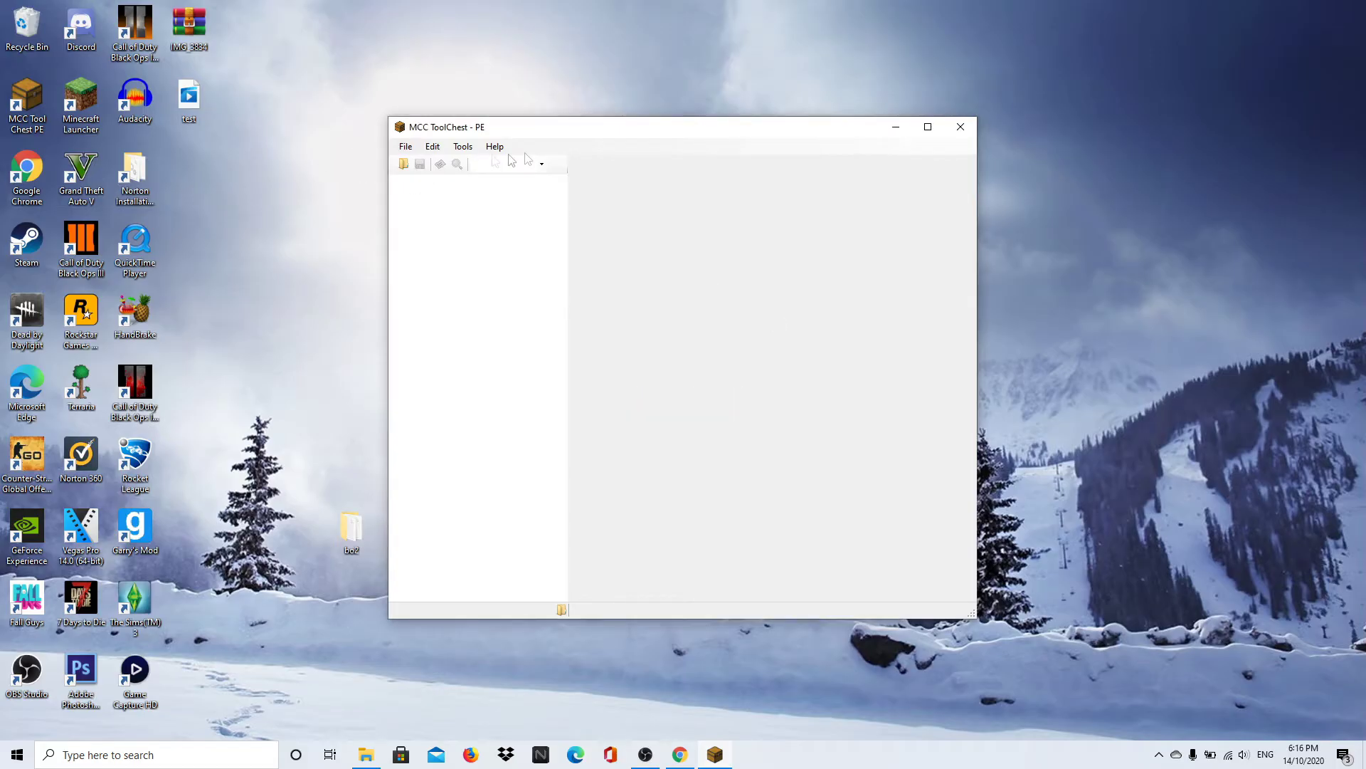
pyautogui.click(403, 166)
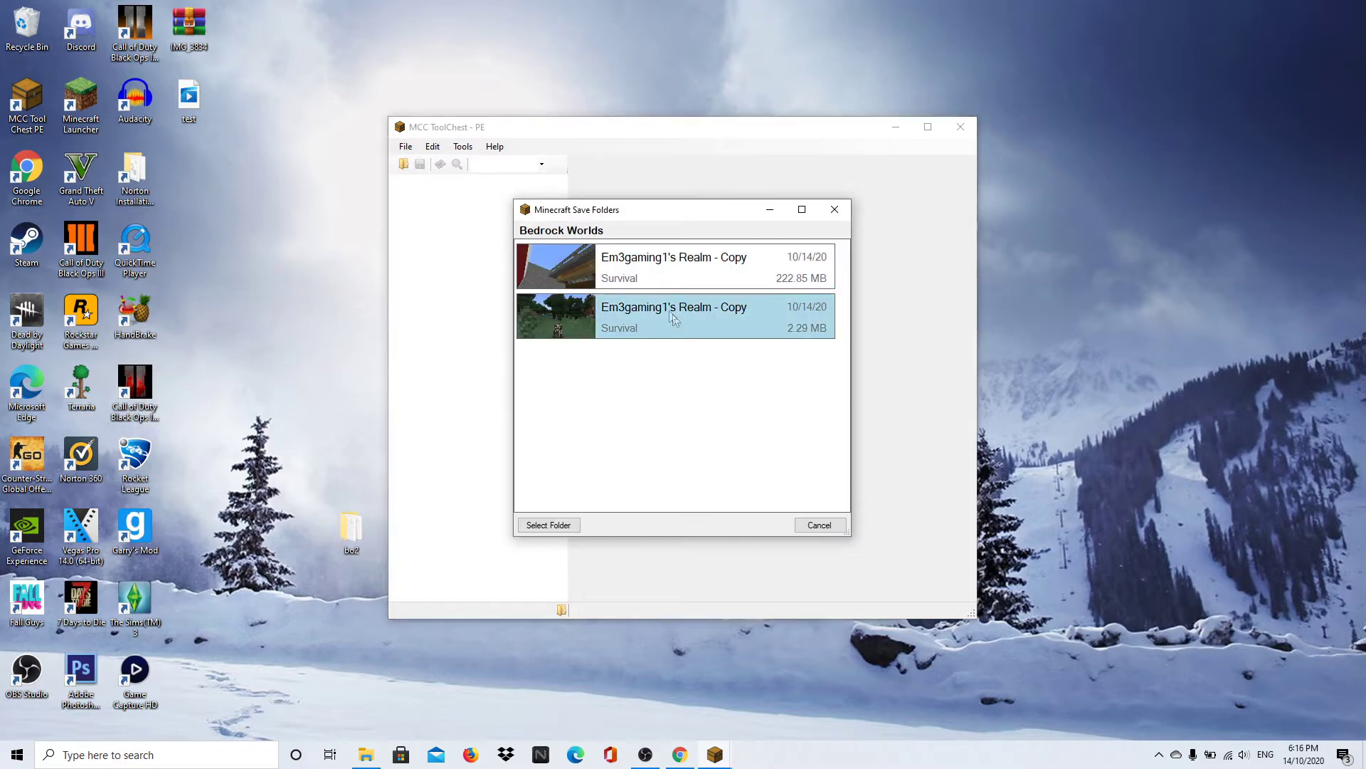
pyautogui.doubleClick(638, 275)
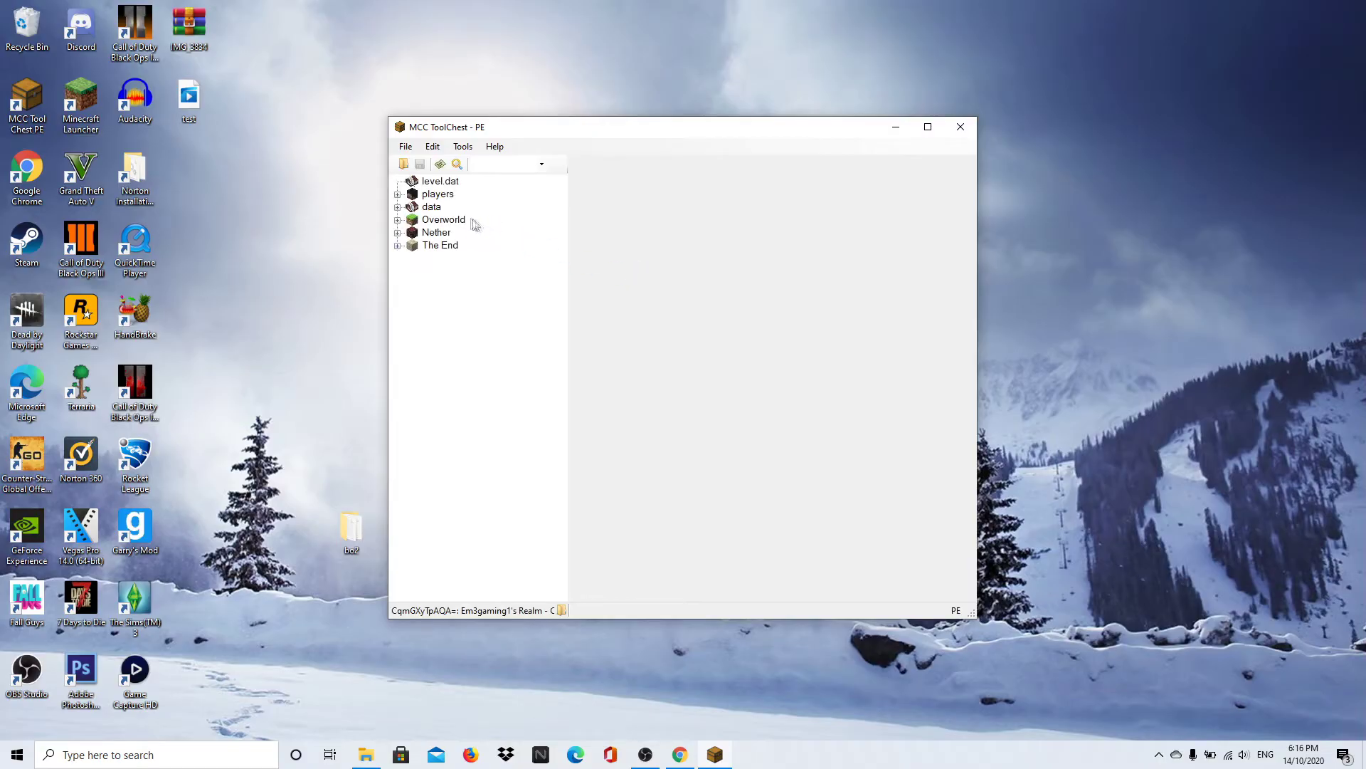
# Step: Bring up the Bedrock-to-Java settings via Tools > Convert > To Java
pyautogui.click(461, 150)
pyautogui.moveTo(526, 162)
pyautogui.click(588, 163)
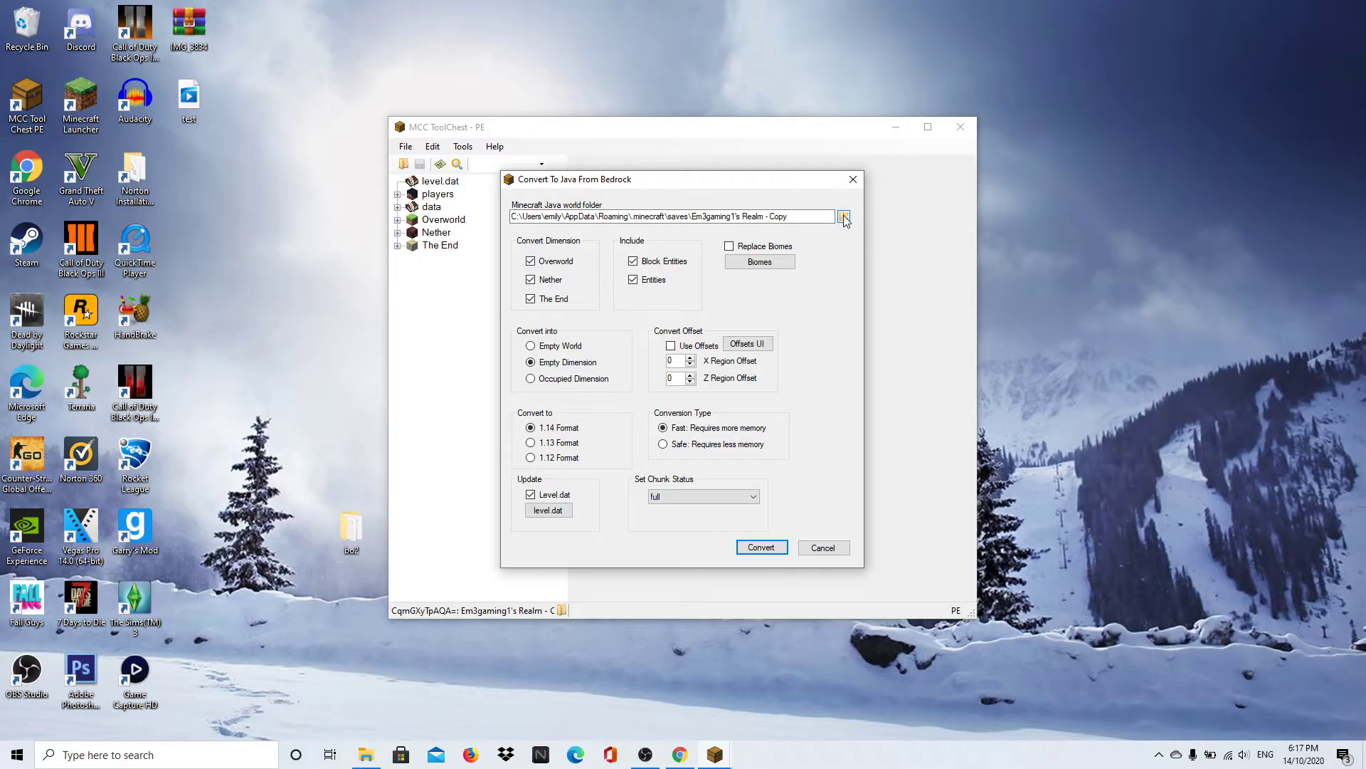
# Step: Convert the world to Java into the New World save folder, then close the completion notice and tool
pyautogui.click(844, 217)
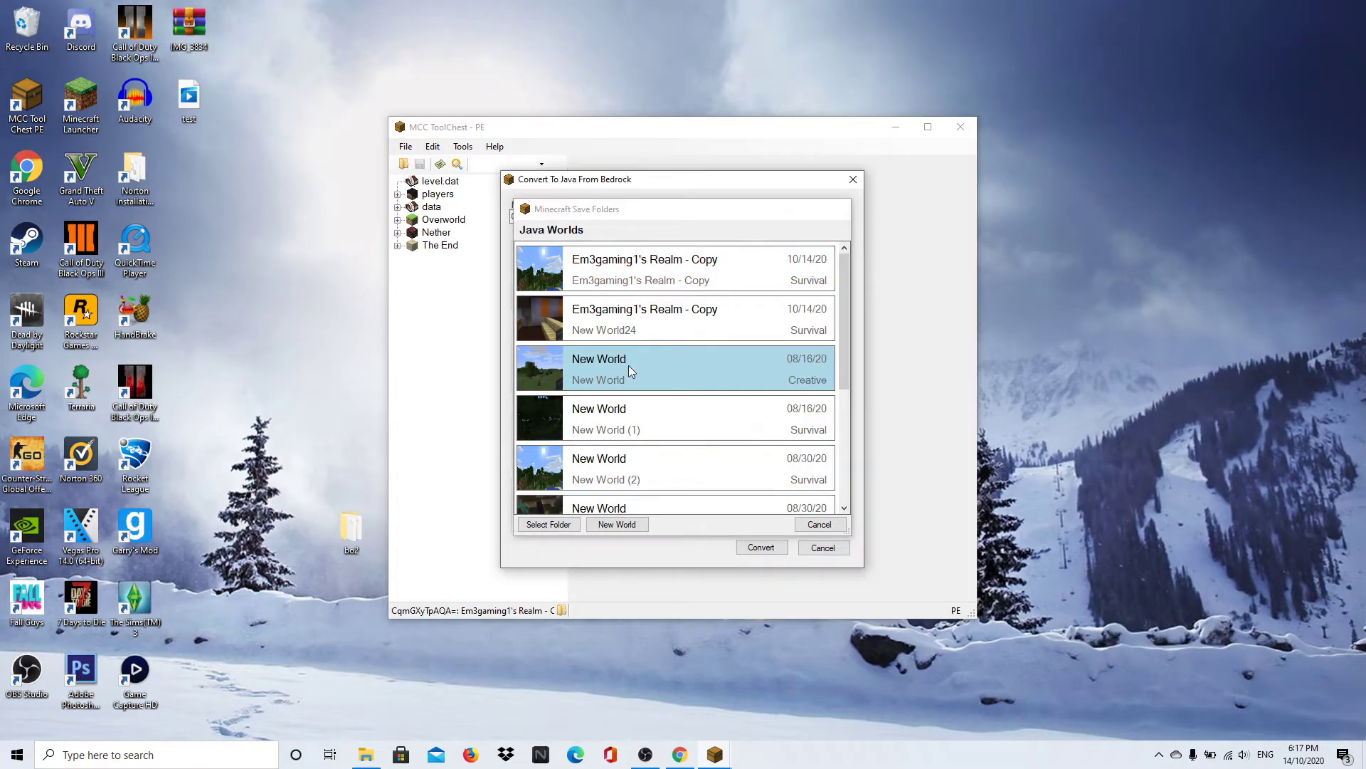
pyautogui.doubleClick(629, 365)
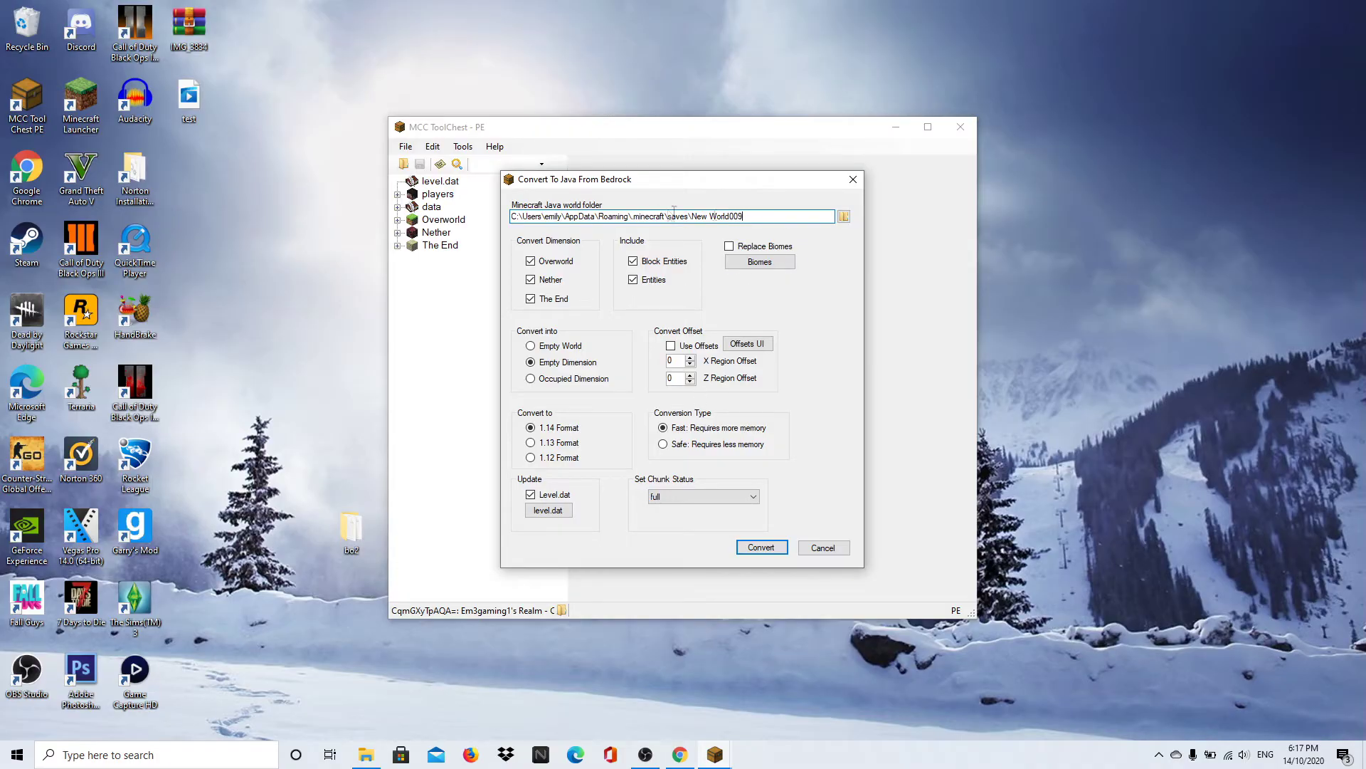
pyautogui.click(761, 547)
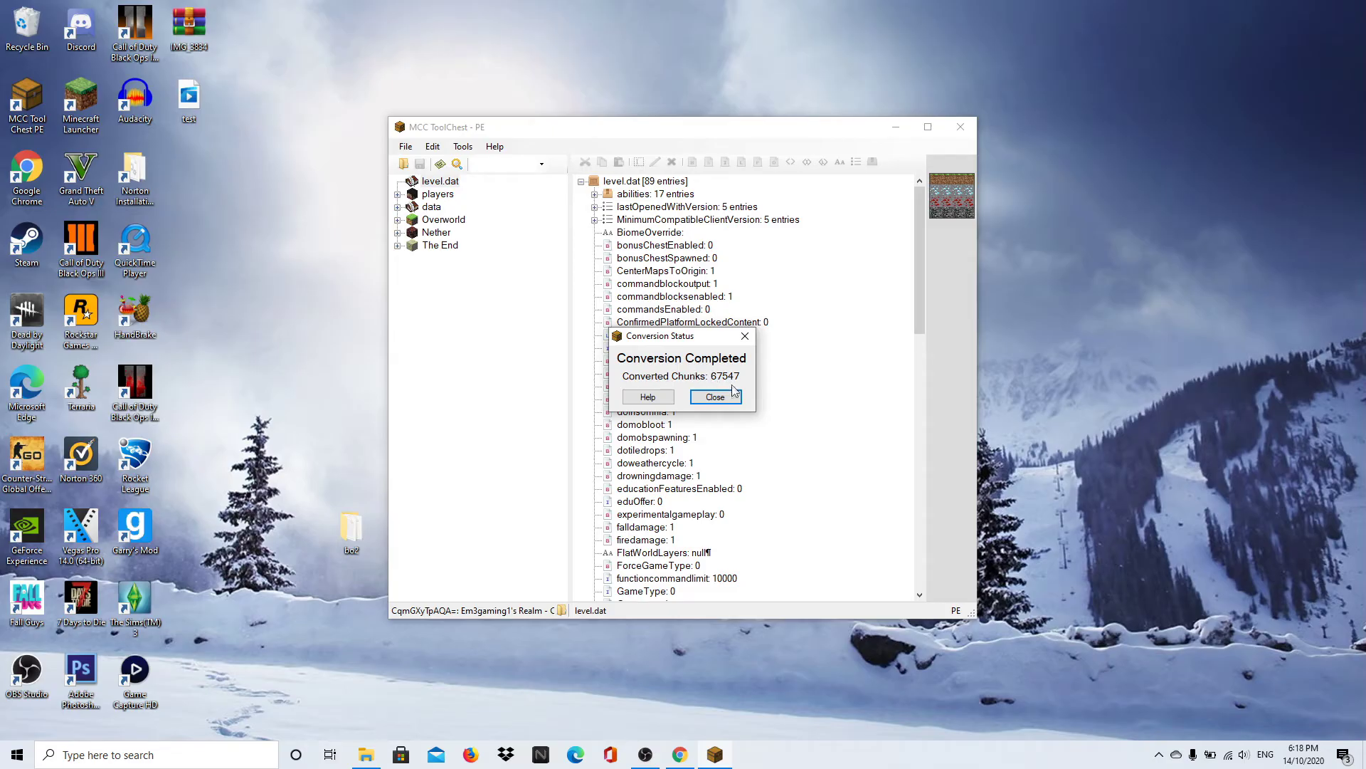
pyautogui.click(734, 390)
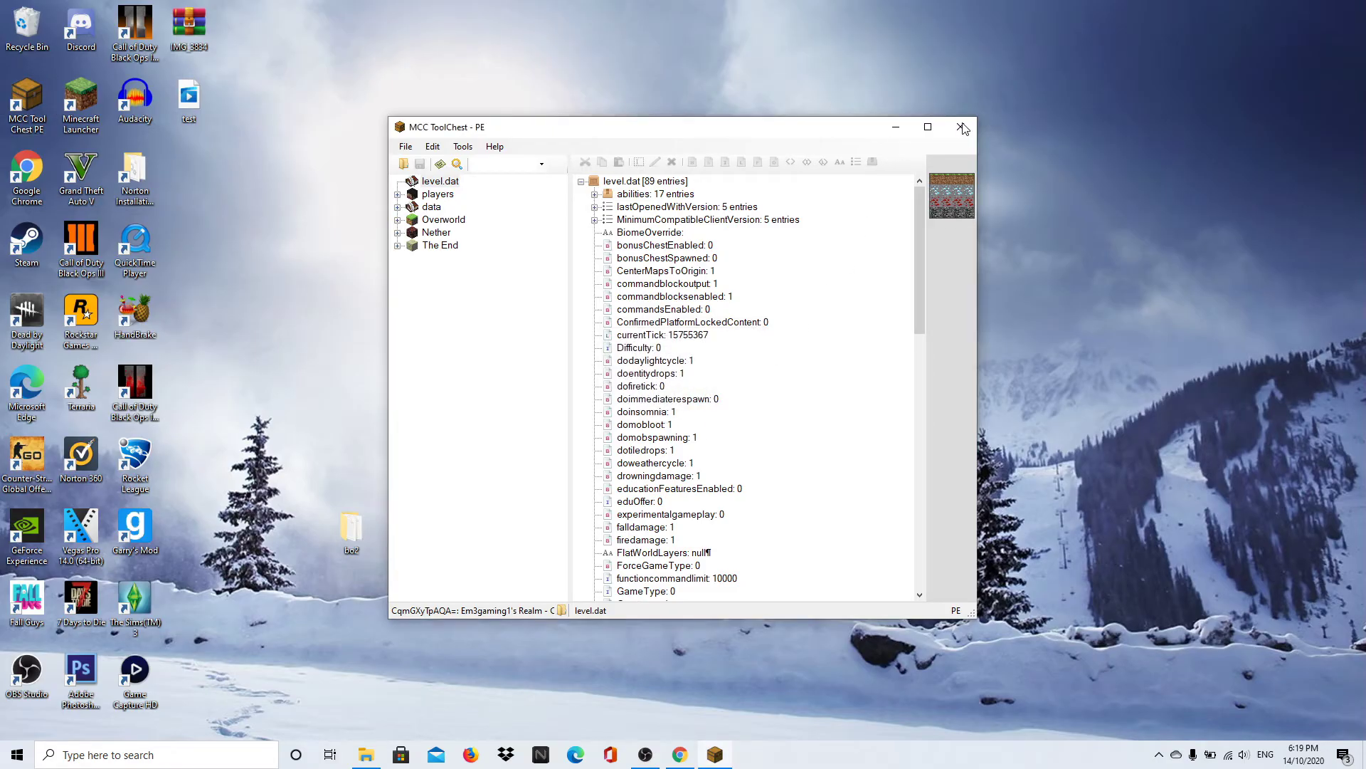
pyautogui.click(961, 127)
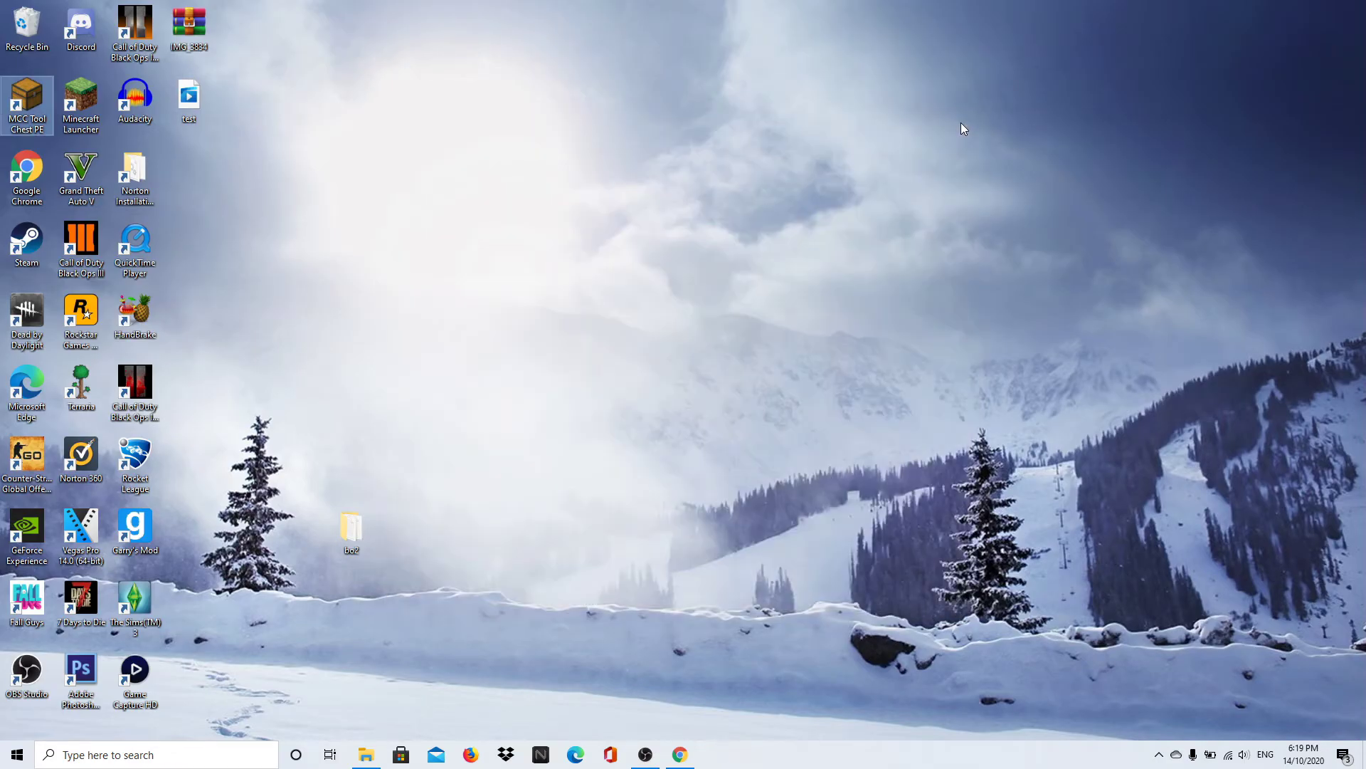
# Step: Launch Java Edition 1.16.3 from the Minecraft Launcher and select New World009 in Singleplayer
pyautogui.doubleClick(81, 105)
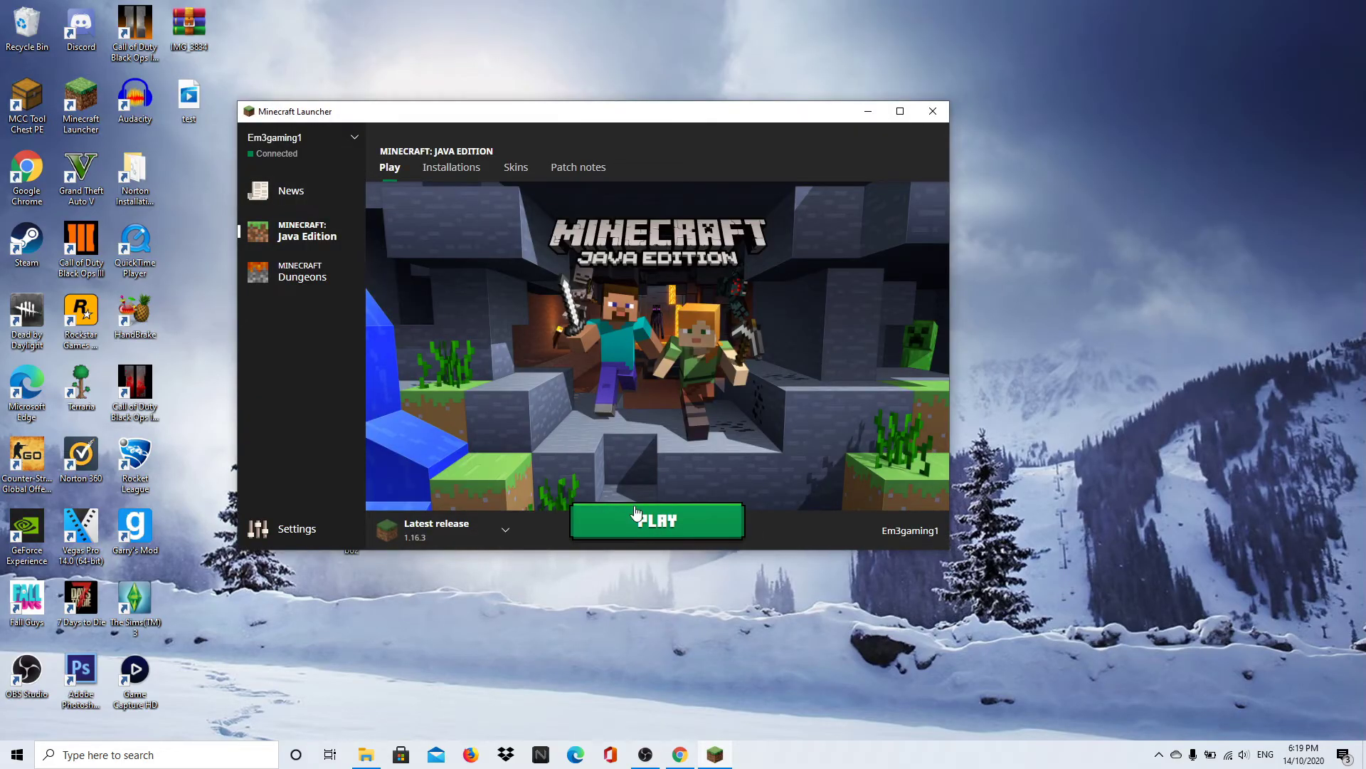
pyautogui.click(635, 513)
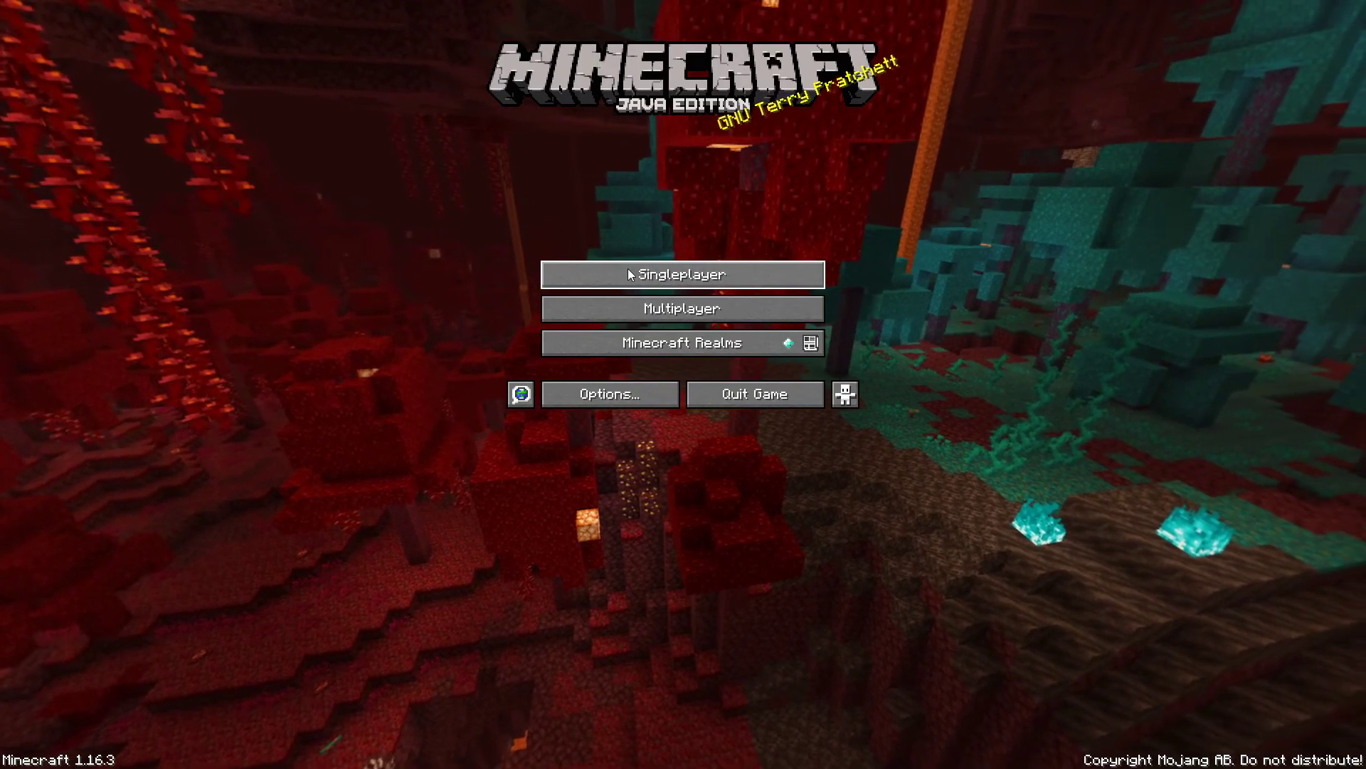
pyautogui.click(629, 272)
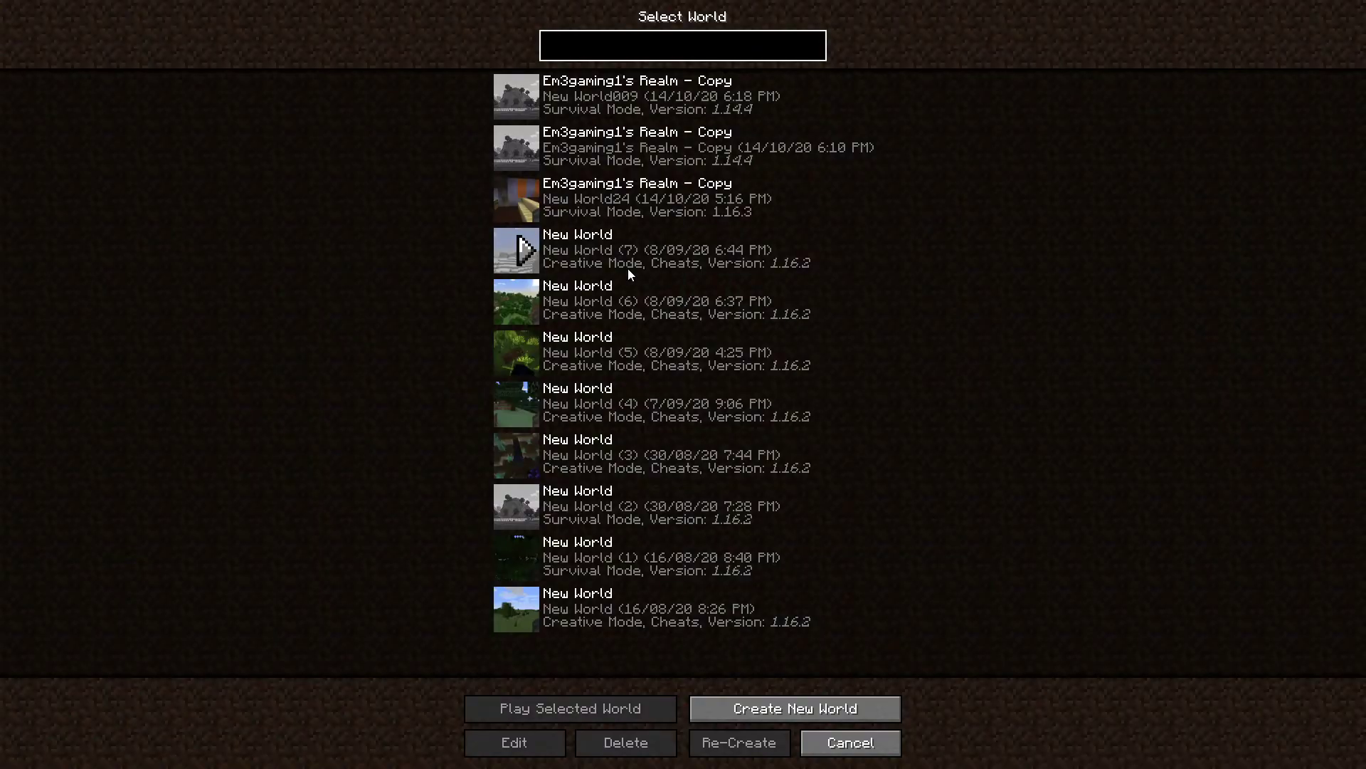
pyautogui.click(645, 102)
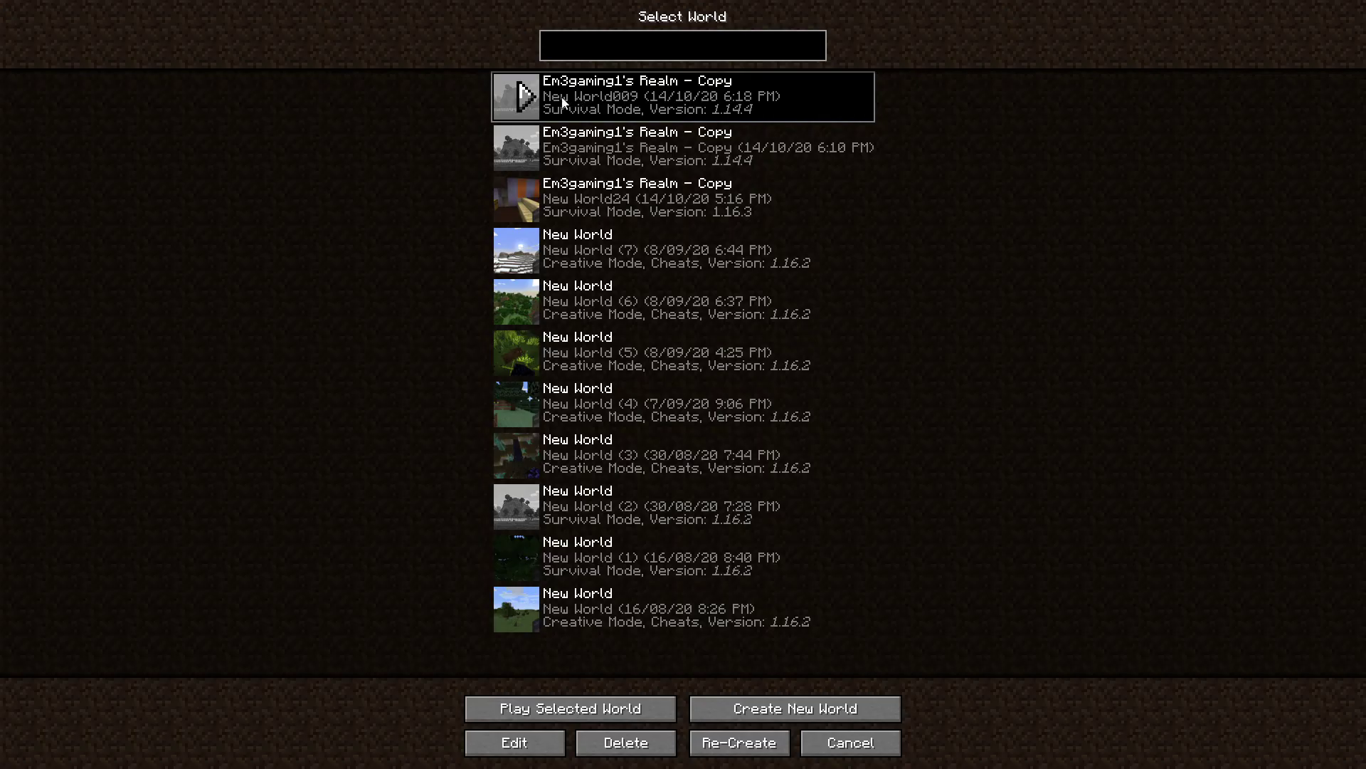
# Step: Load the converted New World009 despite the version warning, step forward, and pause the game
pyautogui.click(521, 92)
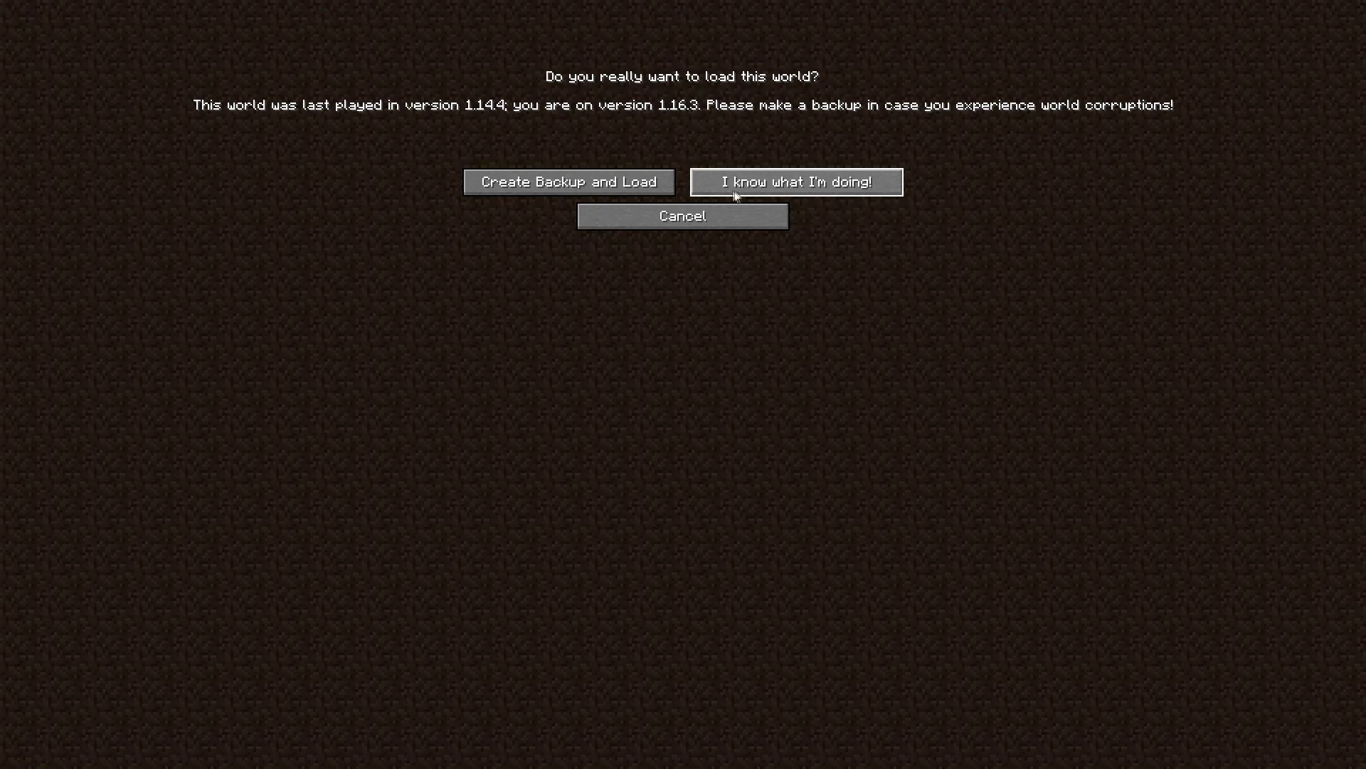
pyautogui.press('Return')
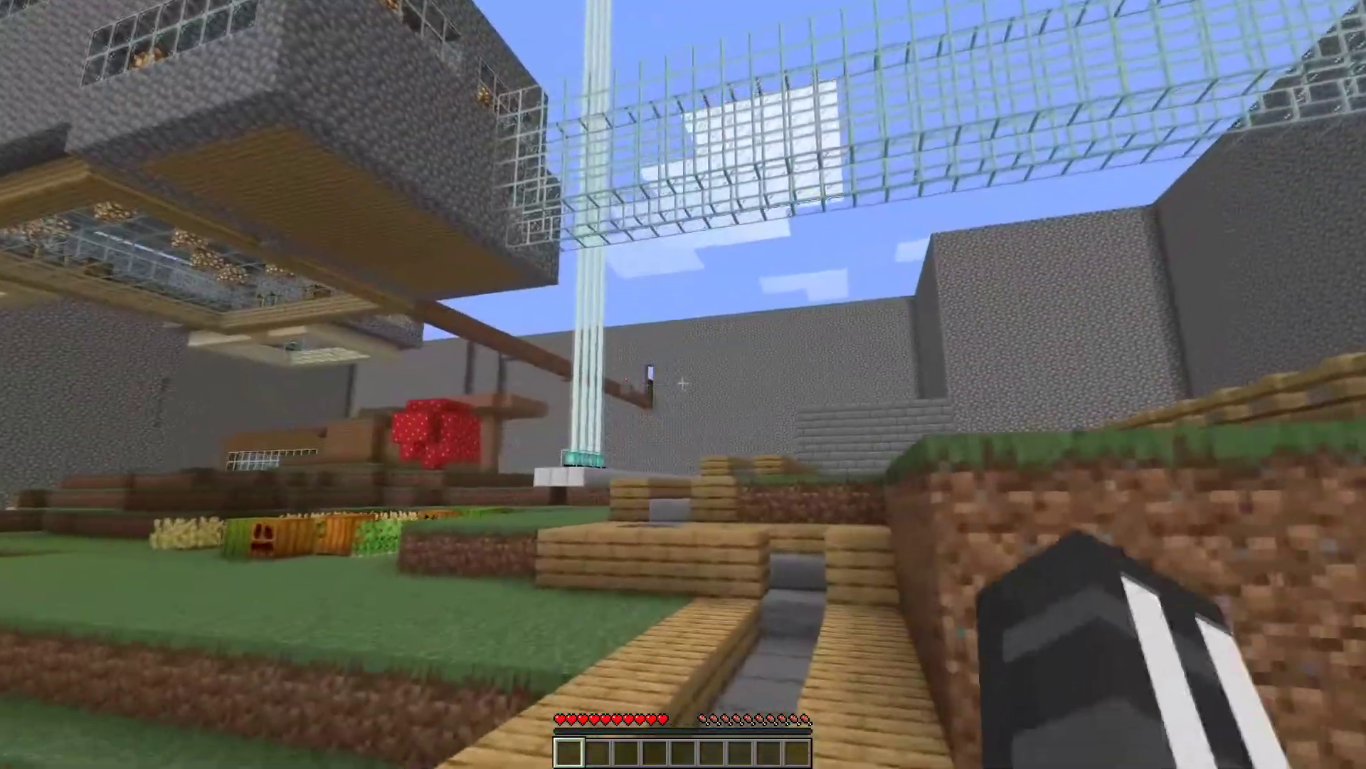
pyautogui.press('w')
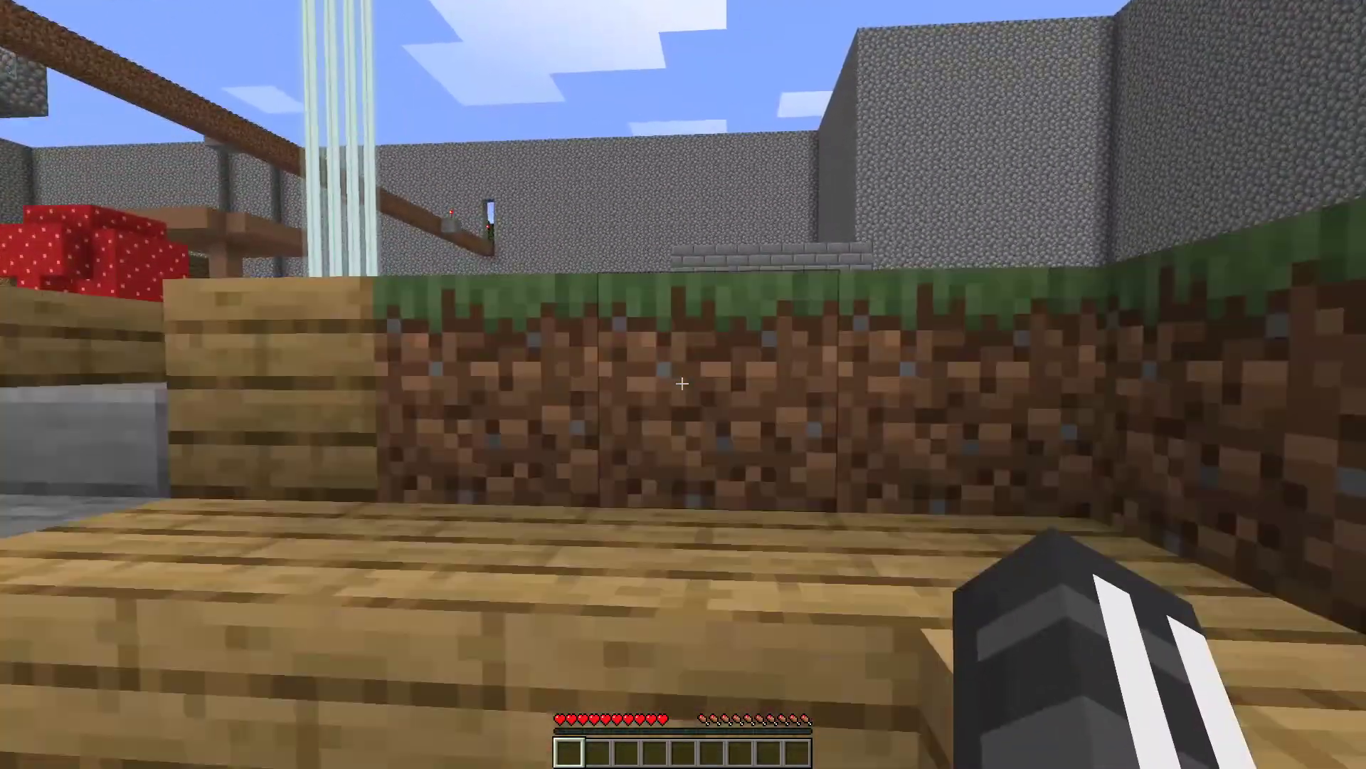
pyautogui.press('Escape')
# Step: Start the LAN world and fly over the base walls, descending into the glowstone corridor
pyautogui.click(741, 327)
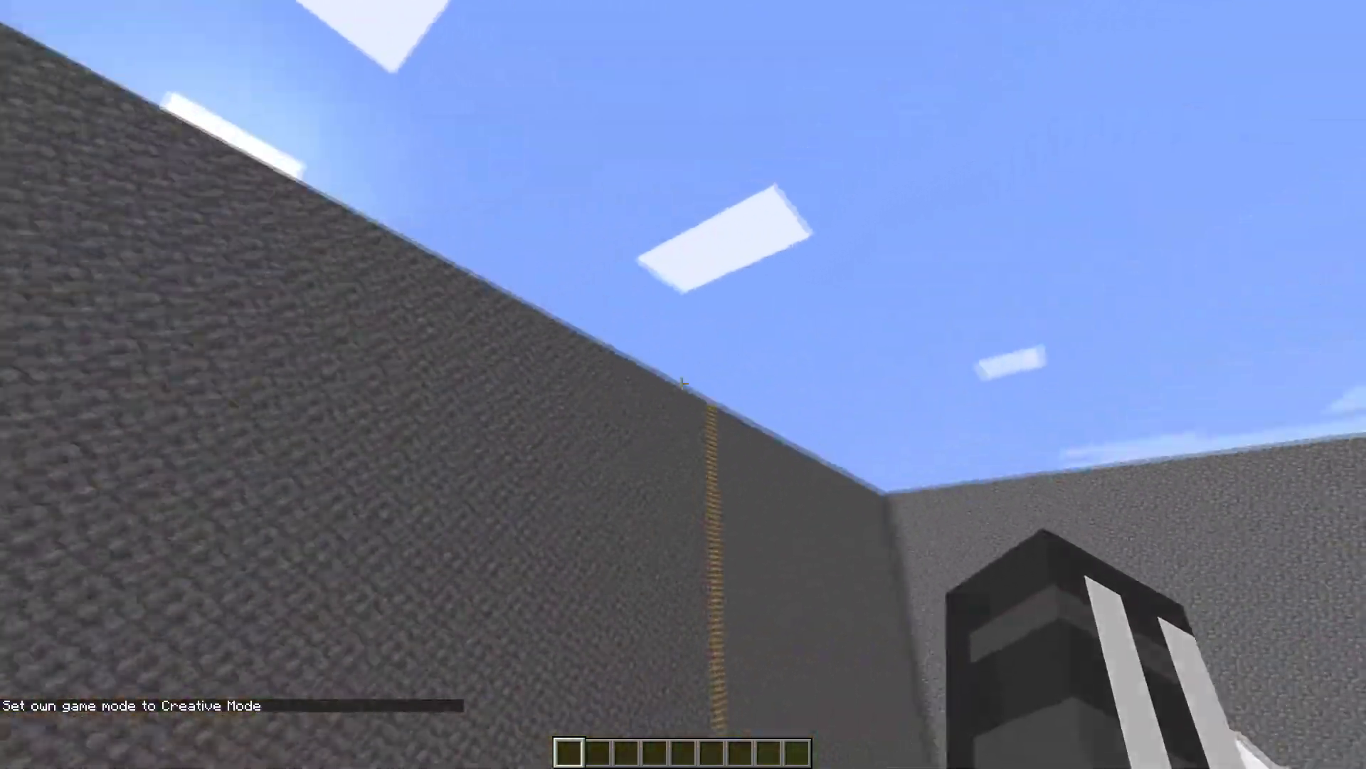
pyautogui.press('space')
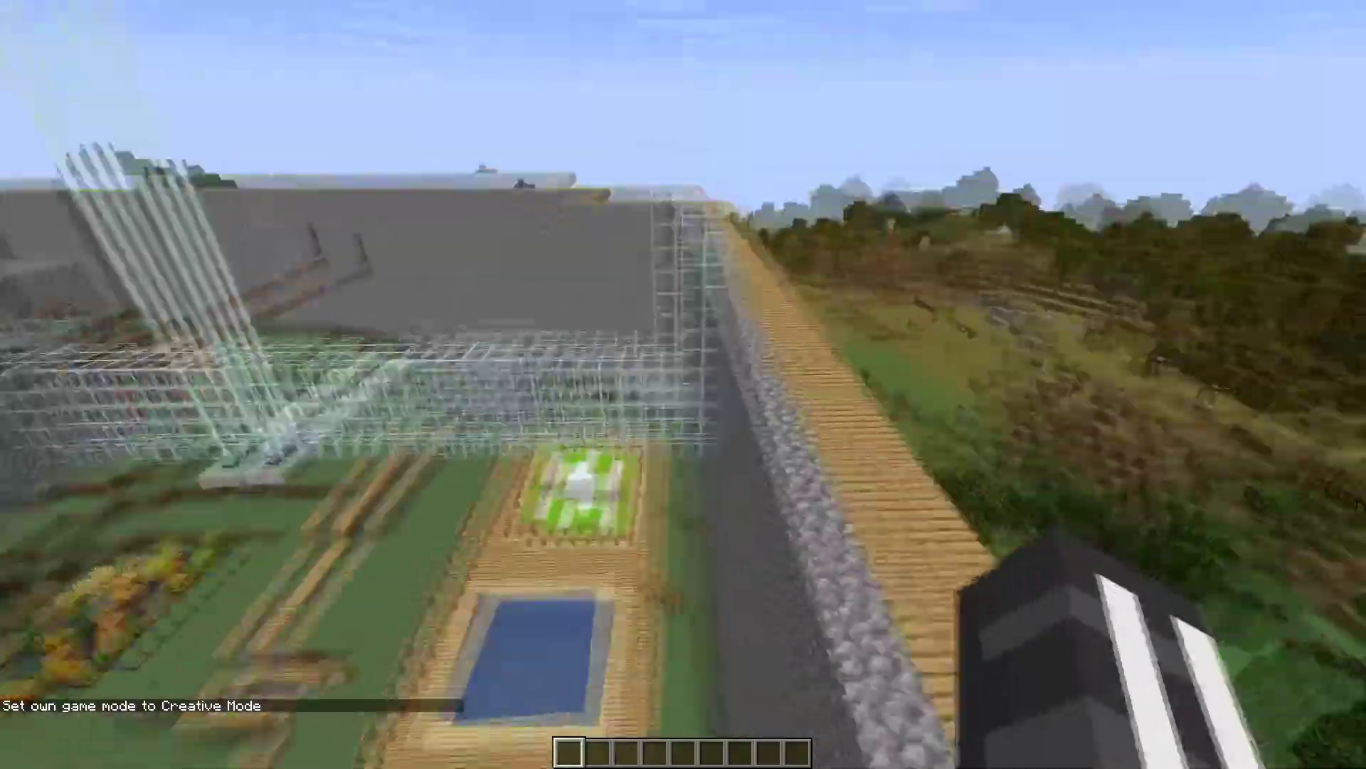
pyautogui.press('shift')
pyautogui.press('shift')
pyautogui.press('shift')
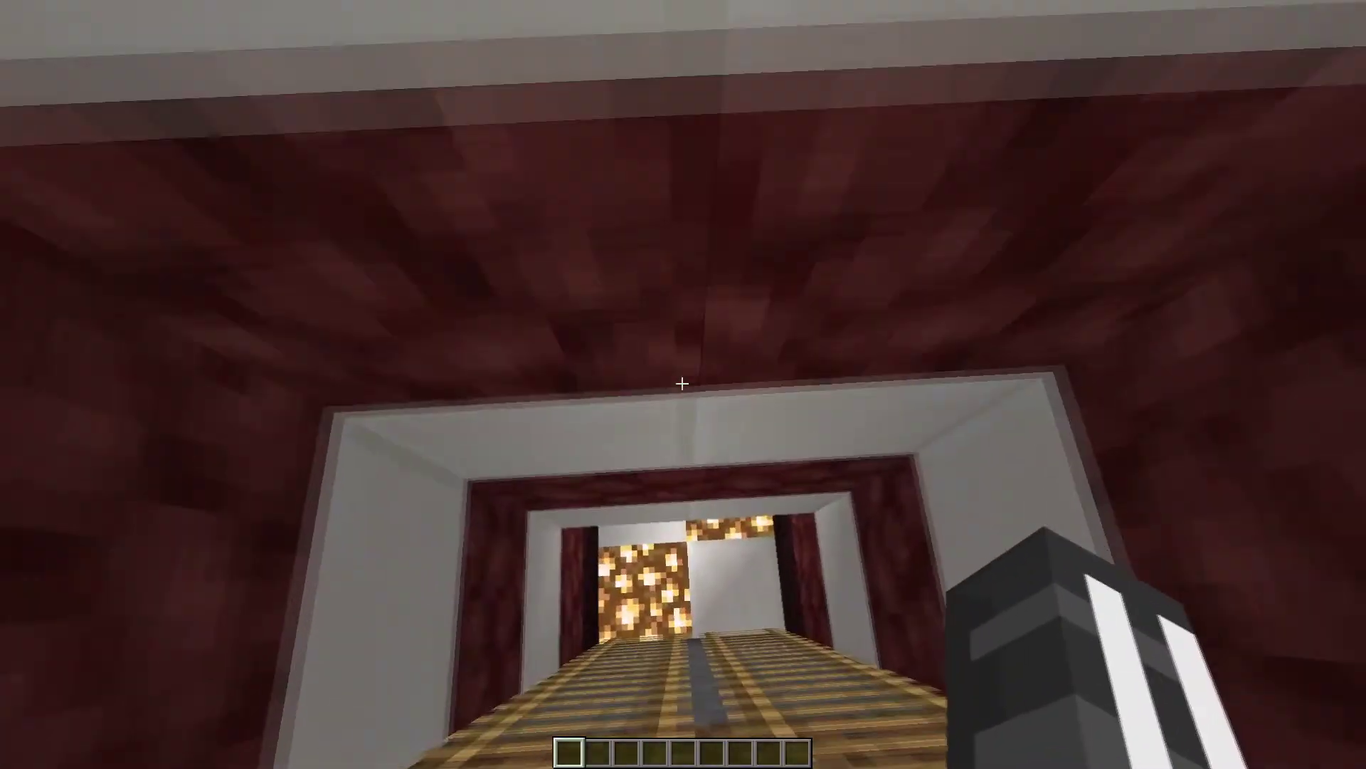
pyautogui.press('shift')
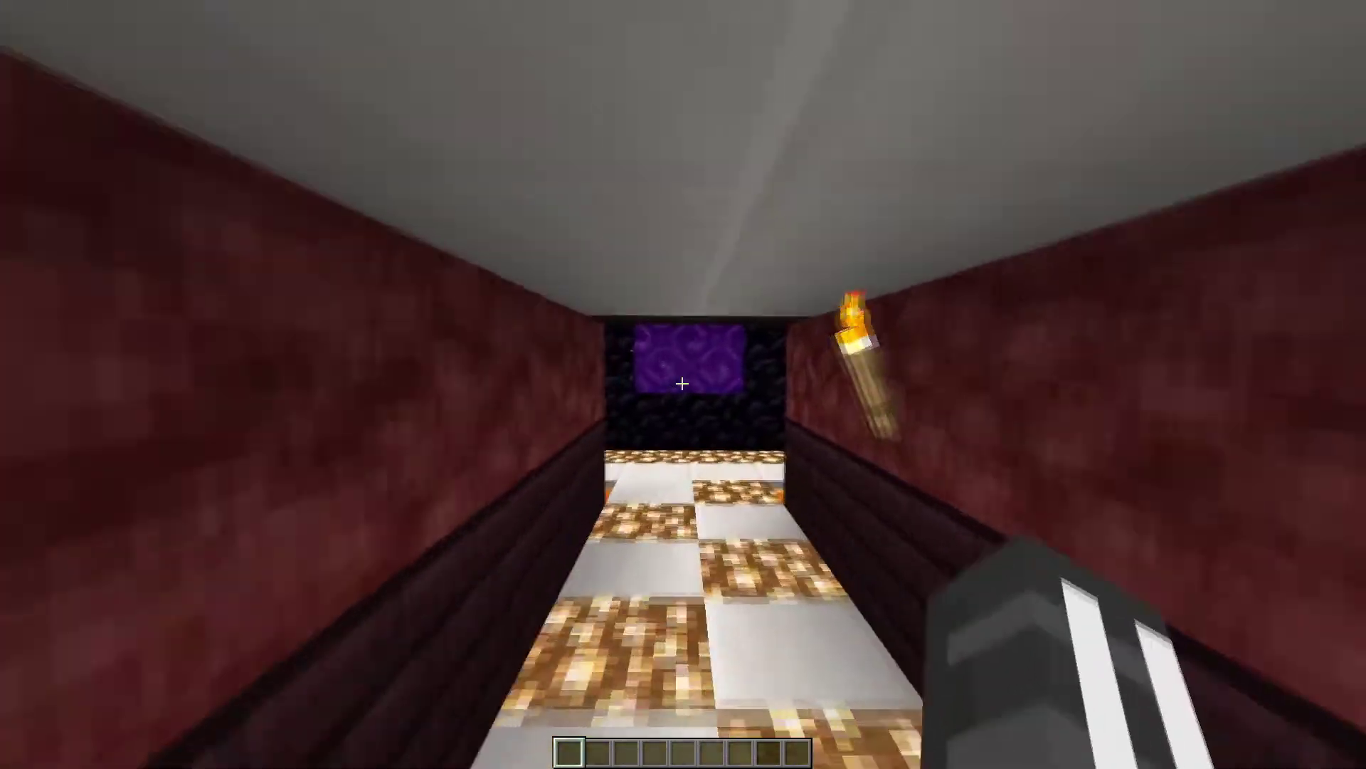
# Step: Walk through the portal into the Nether and return, heading down the corridor to the ladders
pyautogui.press('w')
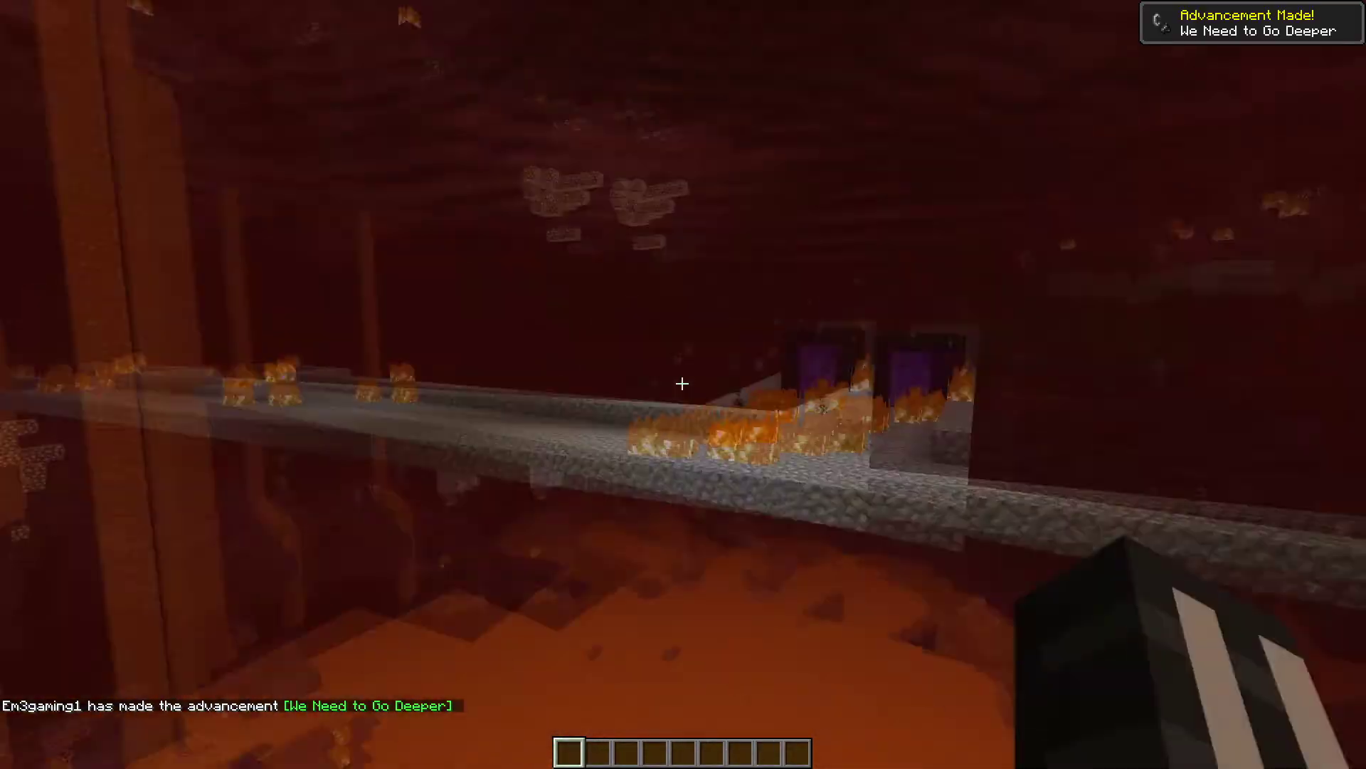
pyautogui.press('w')
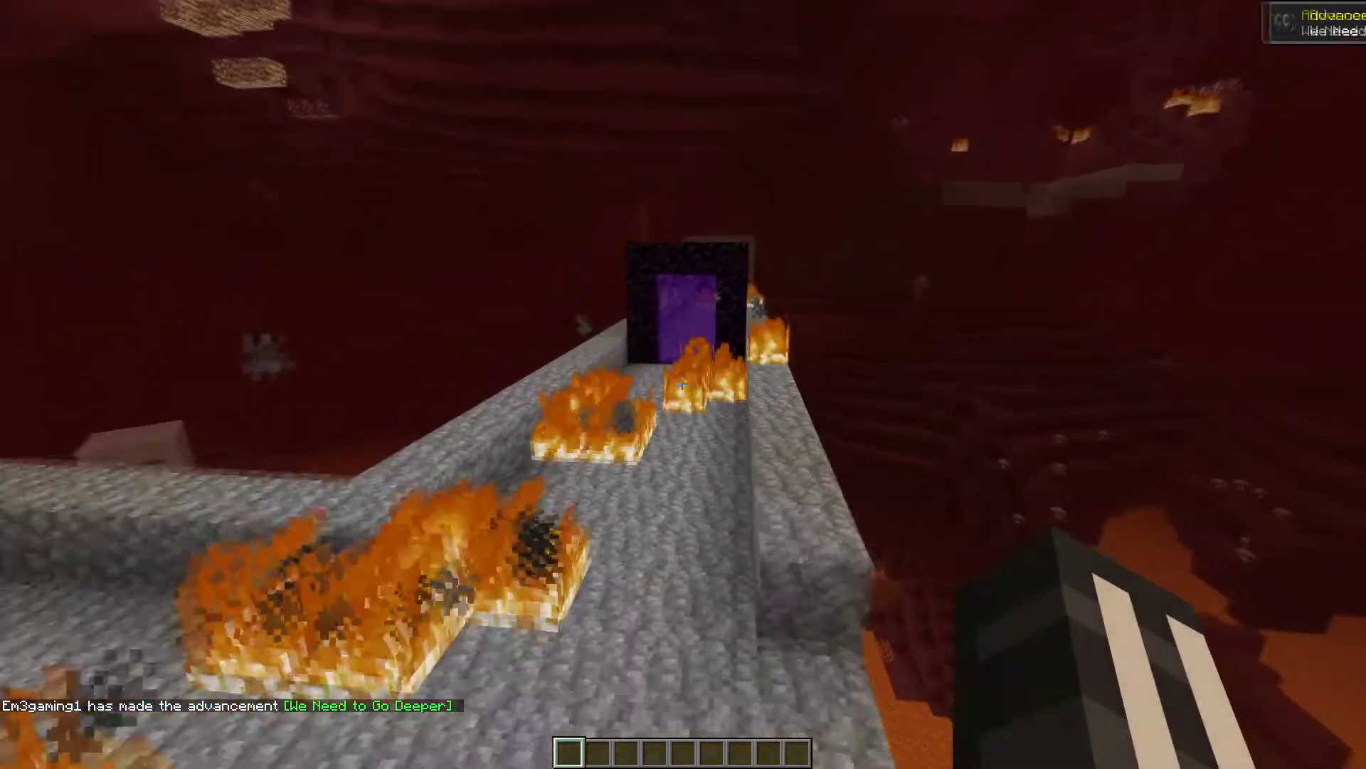
pyautogui.press('w')
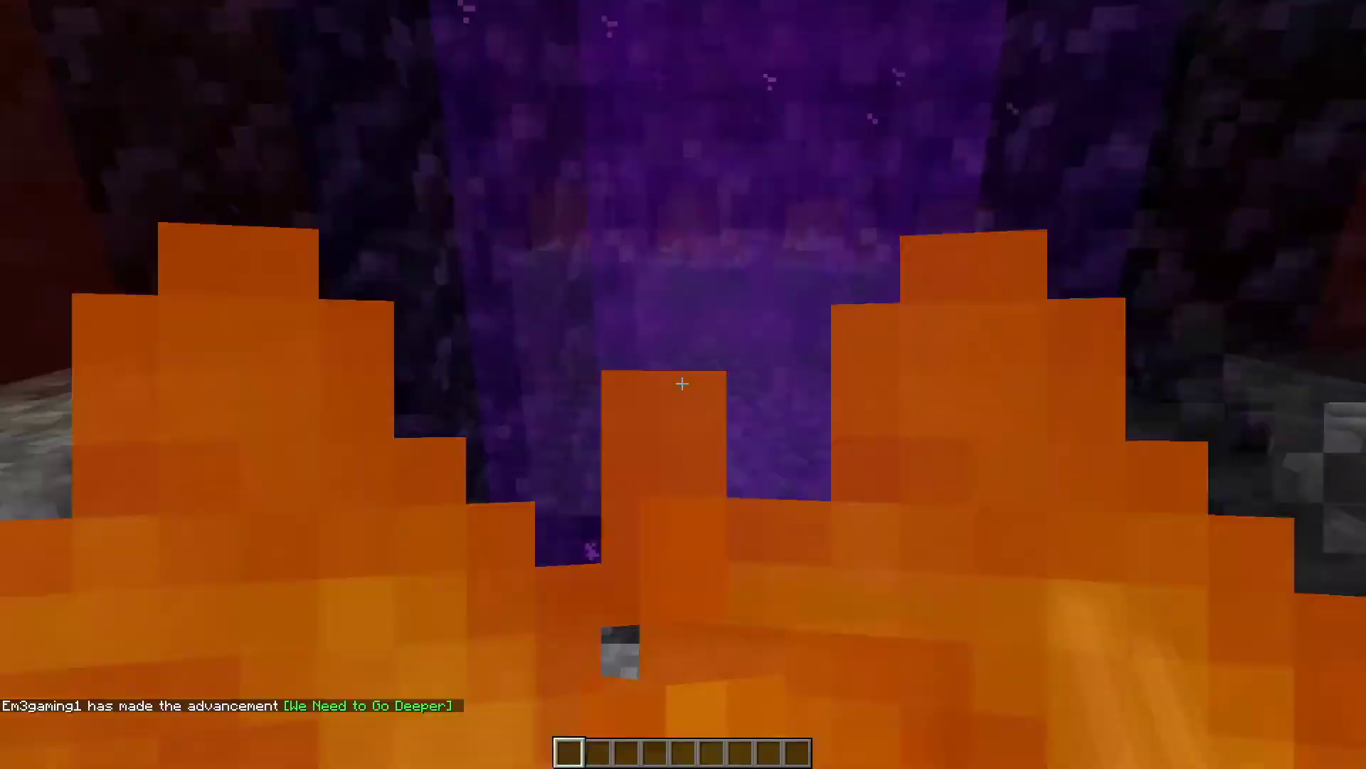
pyautogui.press('w')
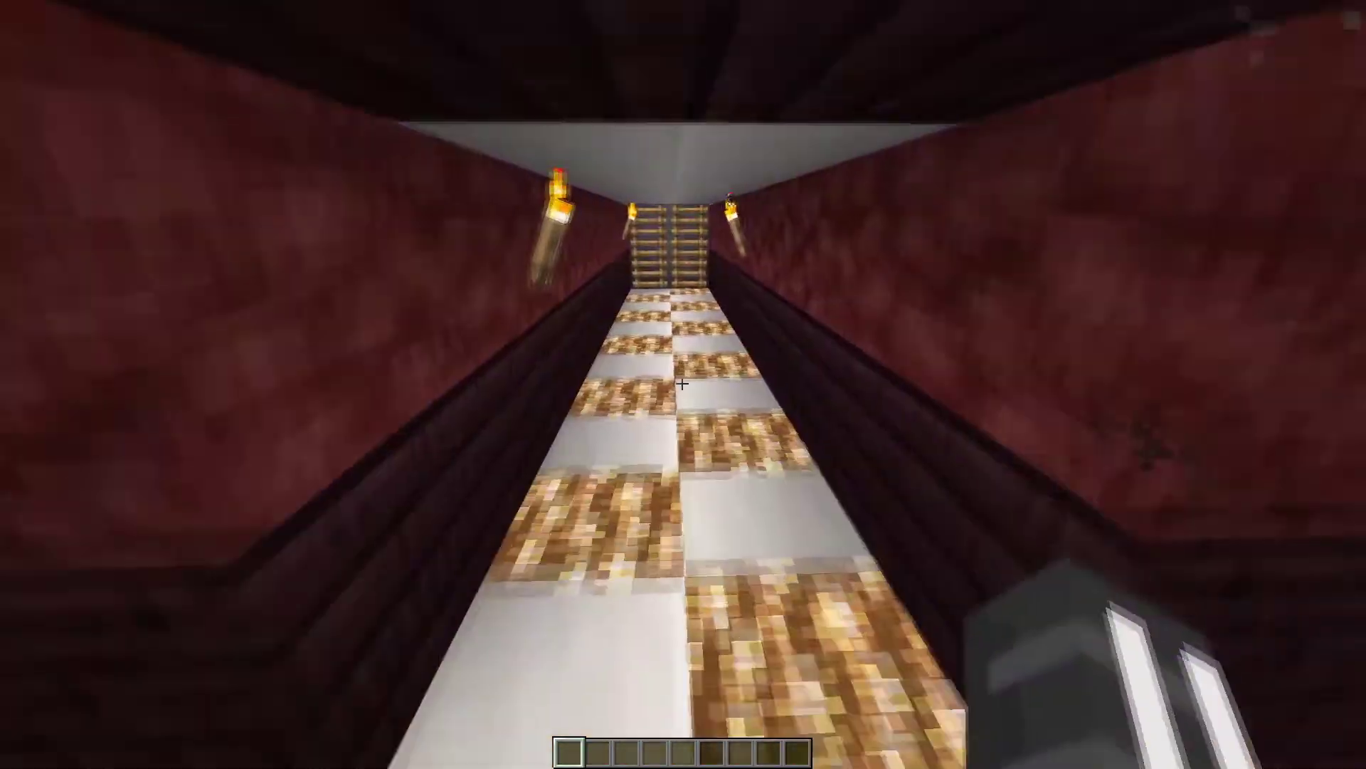
# Step: Climb the ladder shaft, check the double chest's contents, then drop back into the shaft
pyautogui.press('w')
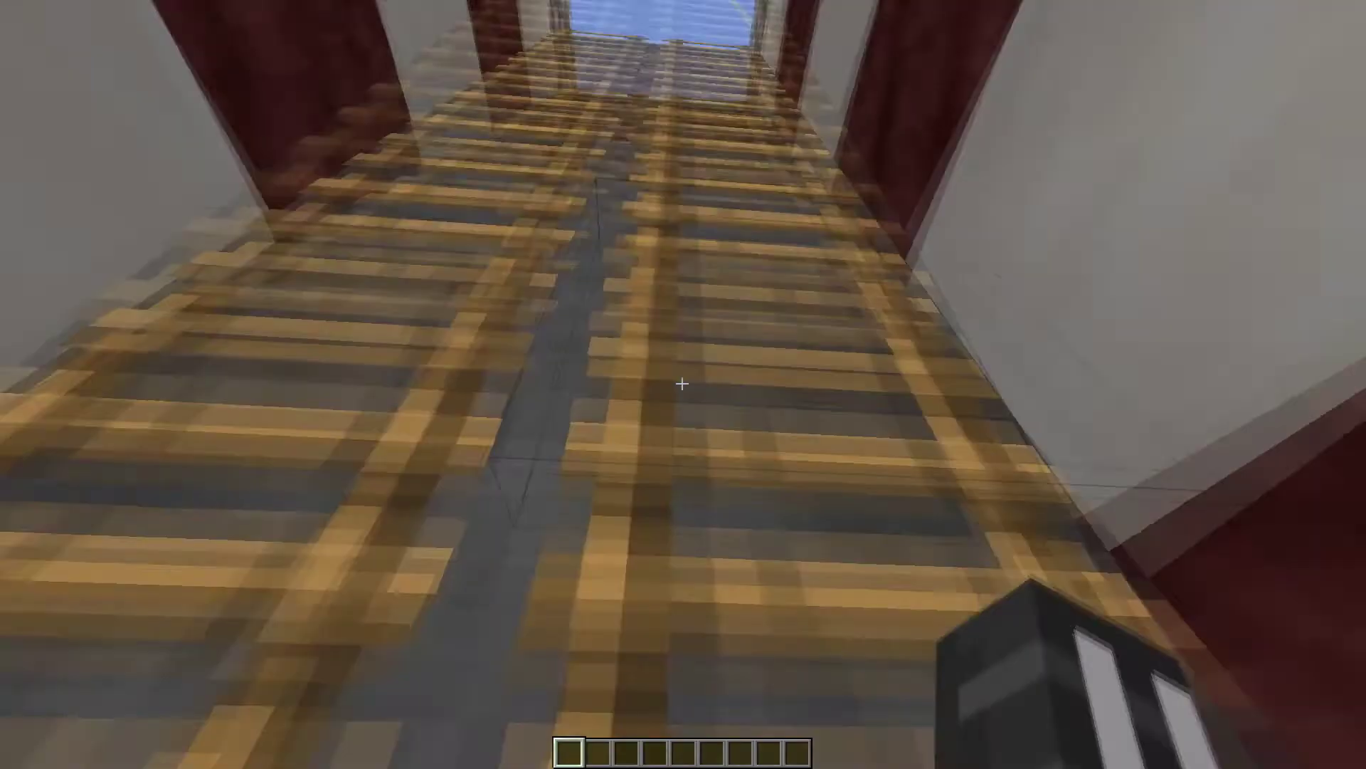
pyautogui.press('w')
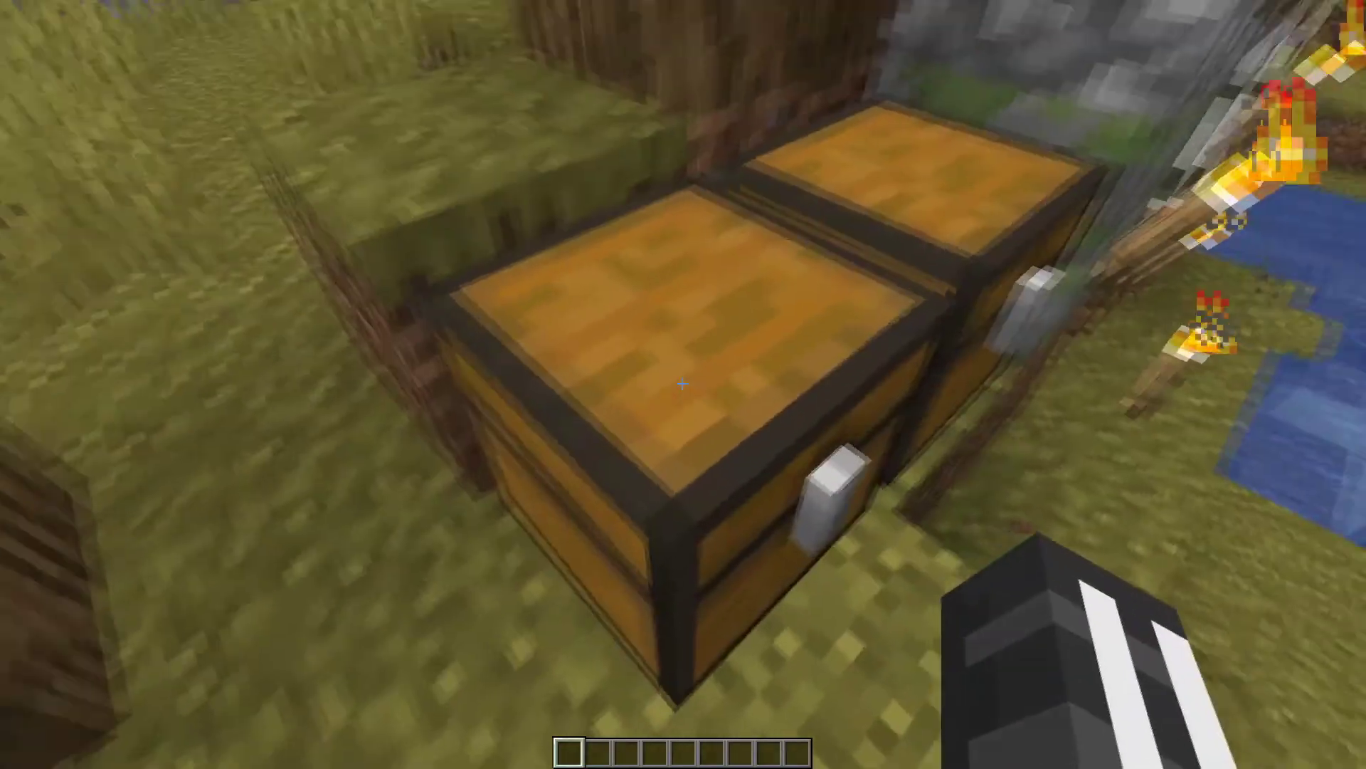
pyautogui.rightClick(683, 384)
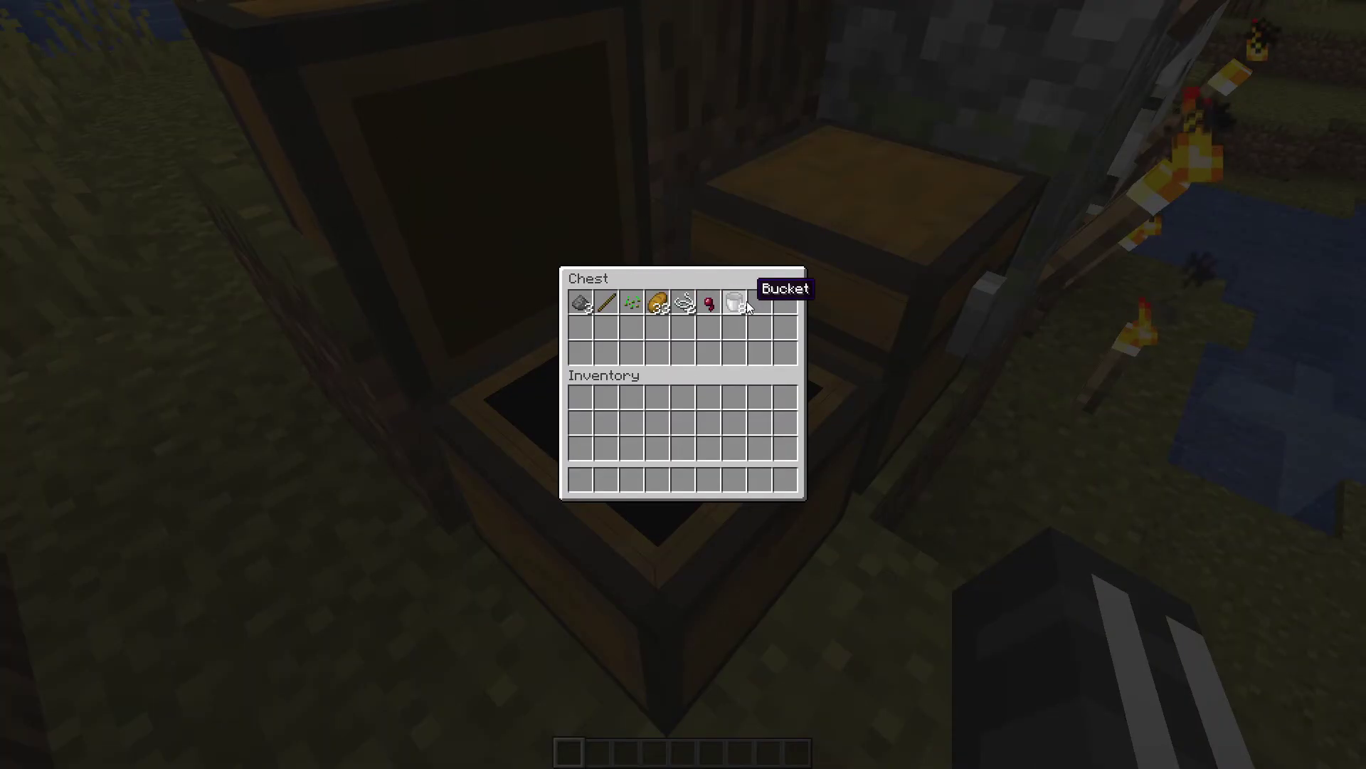
pyautogui.press('Escape')
pyautogui.press('w')
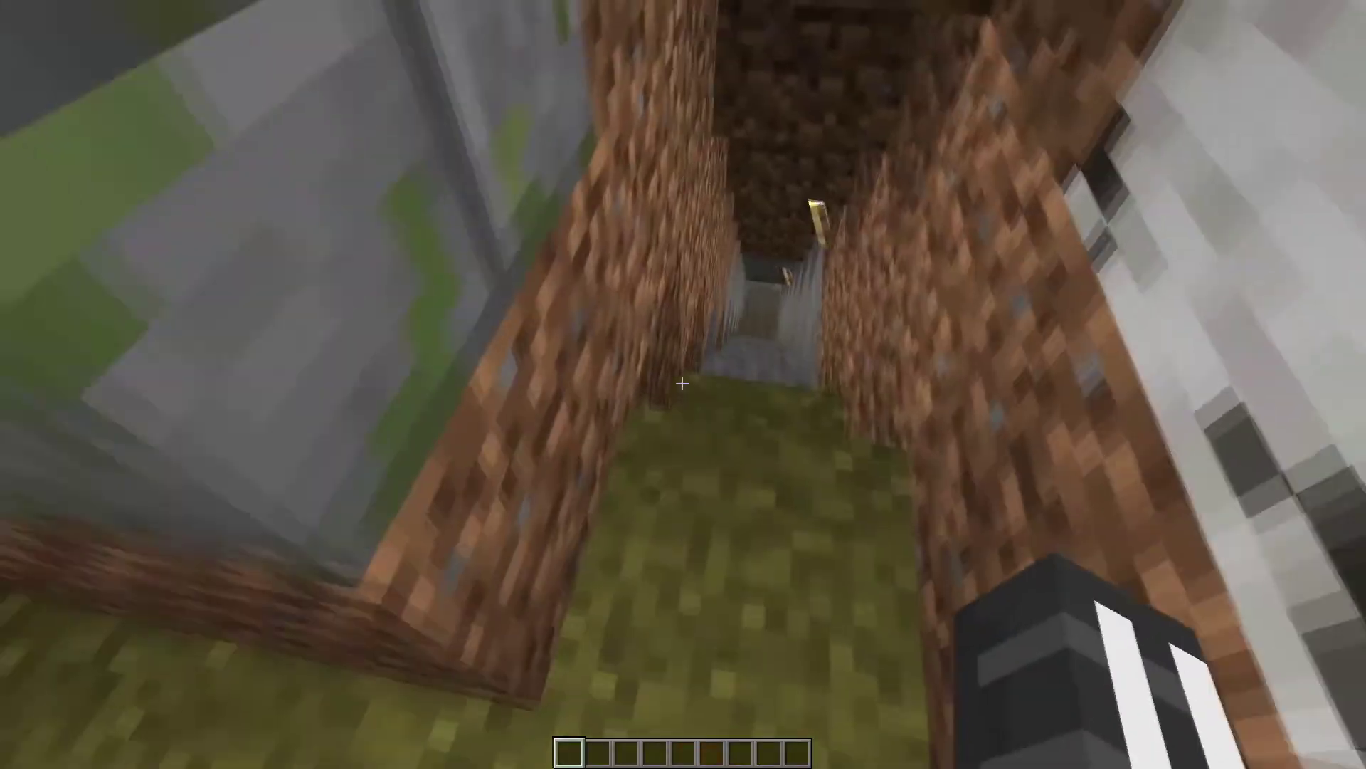
pyautogui.press('w')
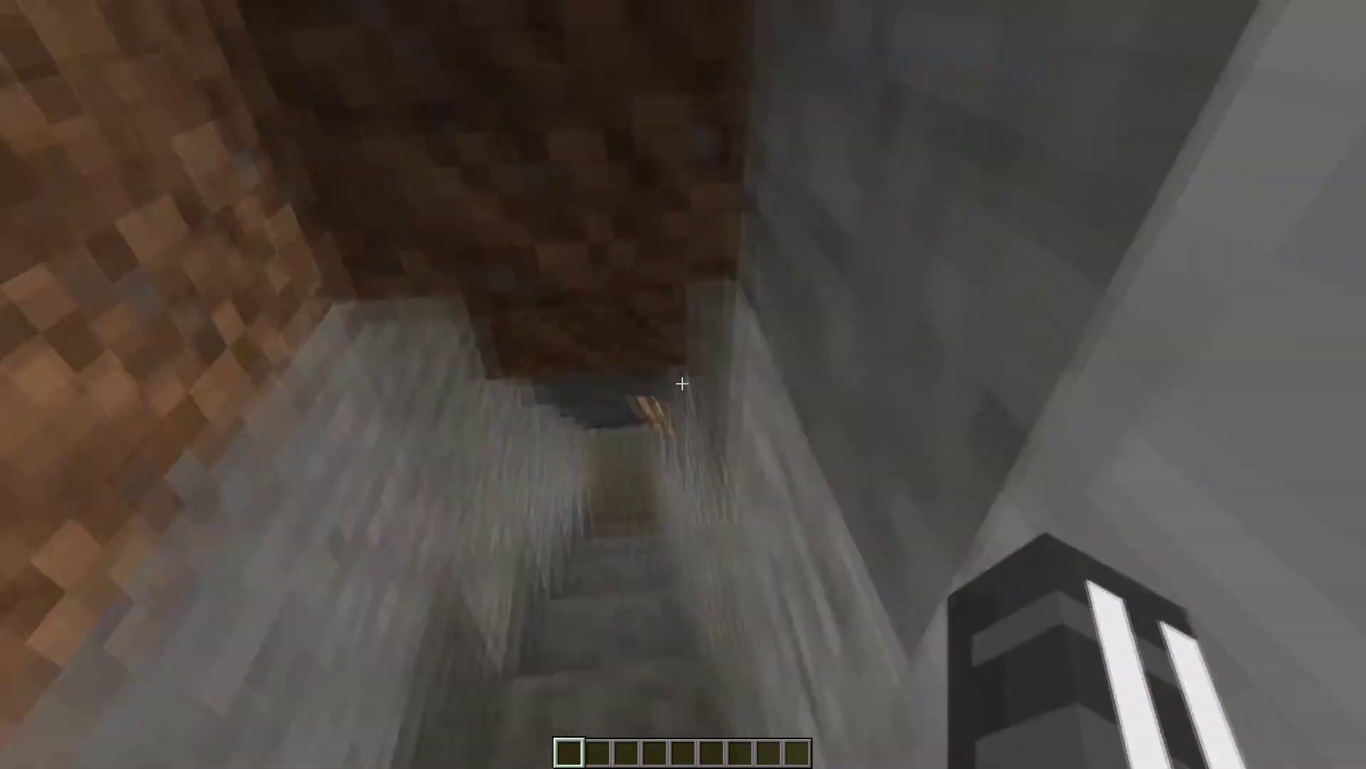